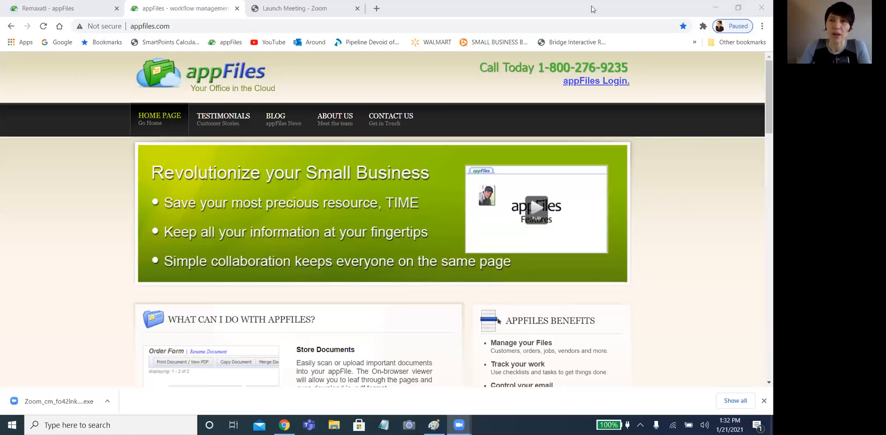
- Switch to the agency's appFiles tab and review the Home page's recent activity and new files
{"action": "left_click", "coordinate": [62, 8]}
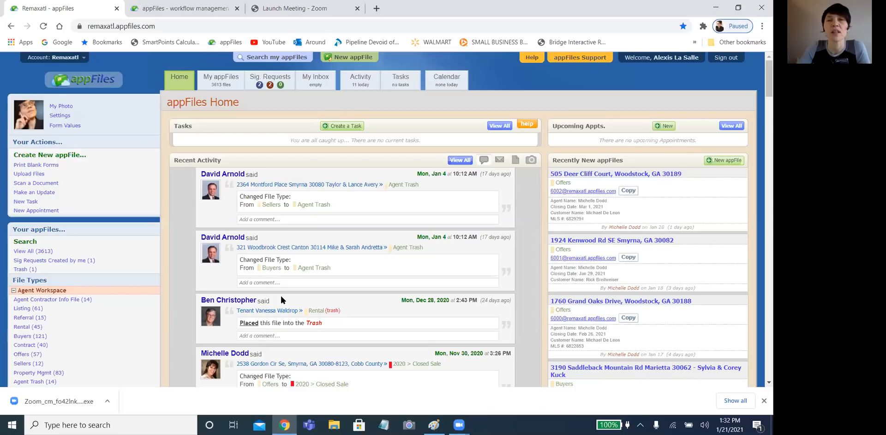
{"action": "scroll", "coordinate": [288, 289], "scroll_direction": "down", "scroll_amount": 3}
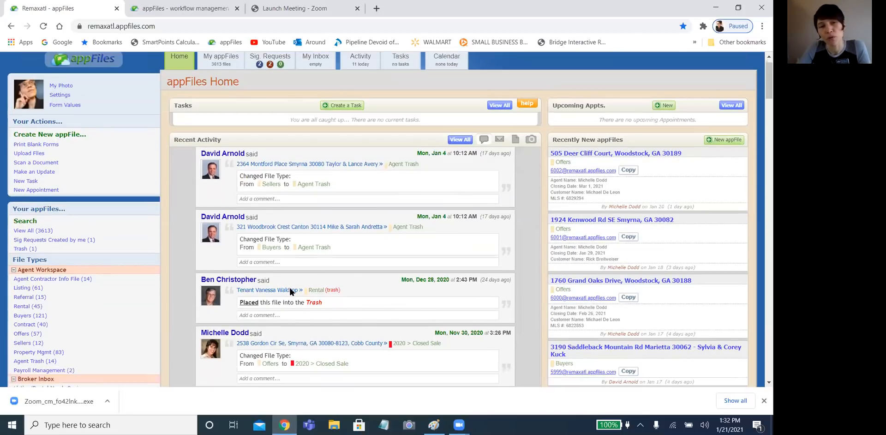
{"action": "scroll", "coordinate": [289, 291], "scroll_direction": "down", "scroll_amount": 2}
{"action": "scroll", "coordinate": [290, 291], "scroll_direction": "up", "scroll_amount": 5}
{"action": "scroll", "coordinate": [291, 291], "scroll_direction": "up", "scroll_amount": 1}
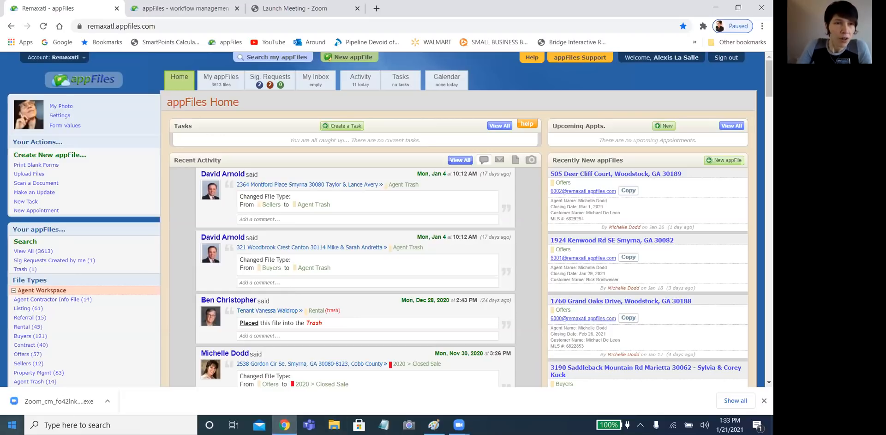
{"action": "left_click", "coordinate": [62, 115]}
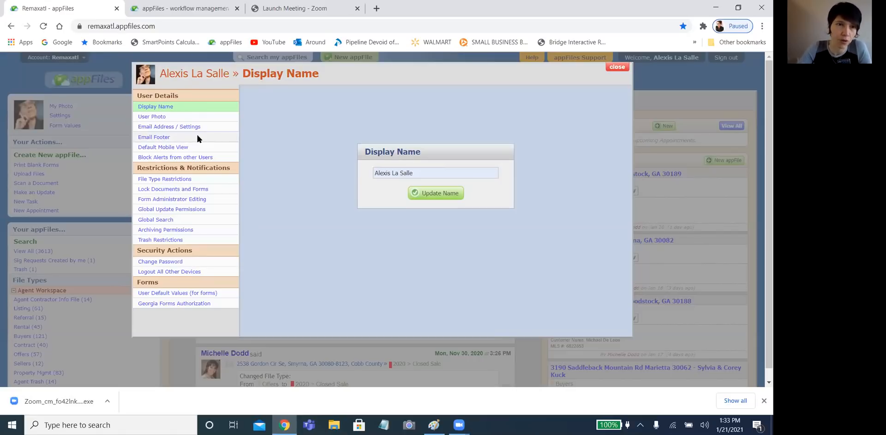
{"action": "left_click", "coordinate": [155, 137]}
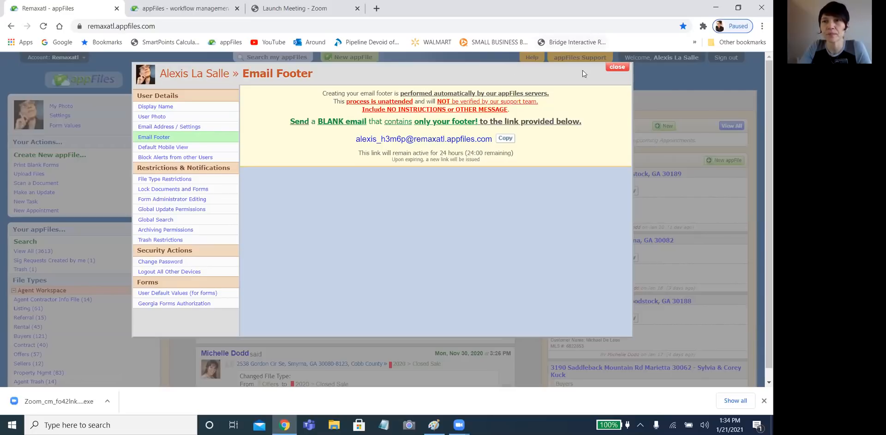
{"action": "left_click", "coordinate": [617, 67]}
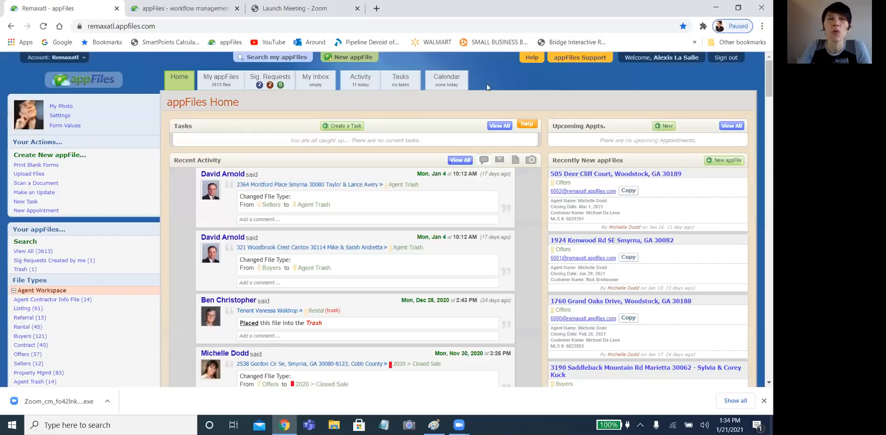
- Load F201 - Purchase and Sale Agreement in Form Values and show its pages 6-8
{"action": "left_click", "coordinate": [73, 126]}
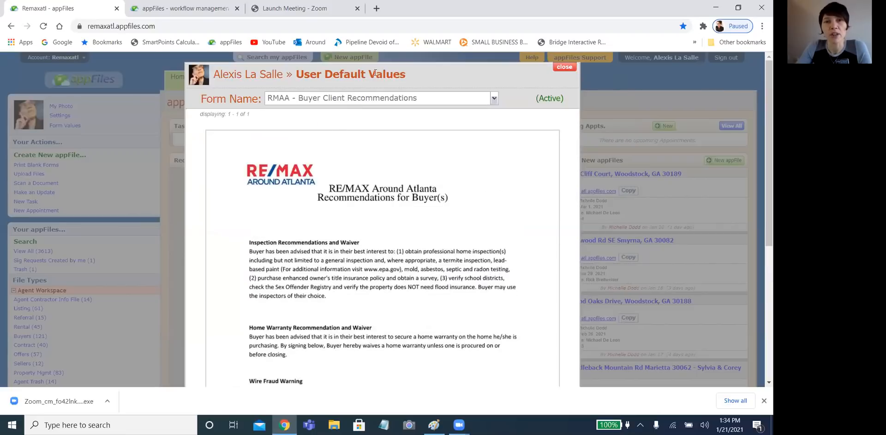
{"action": "left_click", "coordinate": [376, 99]}
{"action": "scroll", "coordinate": [384, 182], "scroll_direction": "down", "scroll_amount": 1}
{"action": "scroll", "coordinate": [384, 181], "scroll_direction": "down", "scroll_amount": 3}
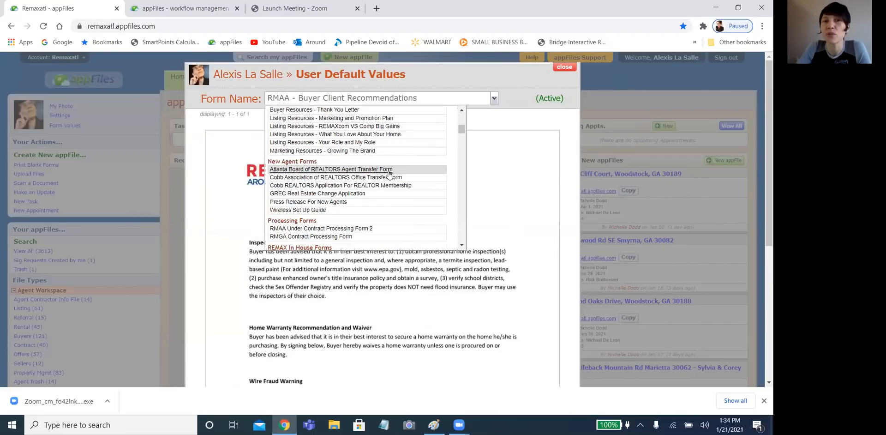
{"action": "scroll", "coordinate": [389, 173], "scroll_direction": "down", "scroll_amount": 2}
{"action": "scroll", "coordinate": [389, 173], "scroll_direction": "down", "scroll_amount": 8}
{"action": "scroll", "coordinate": [389, 173], "scroll_direction": "up", "scroll_amount": 5}
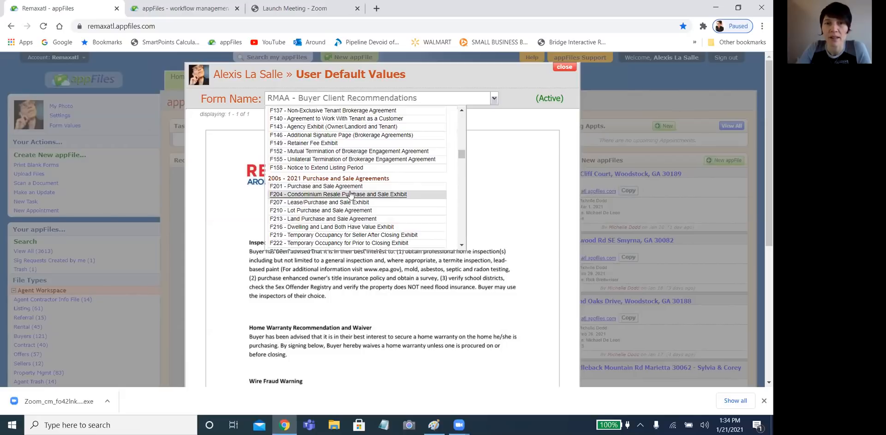
{"action": "left_click", "coordinate": [350, 187]}
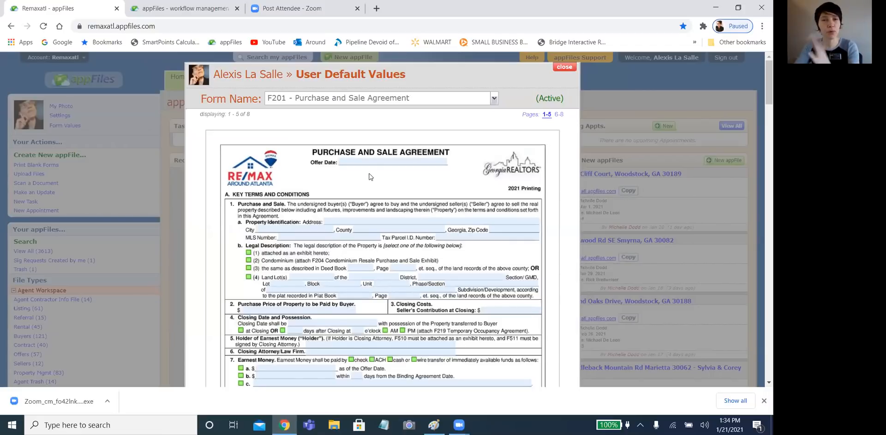
{"action": "left_click", "coordinate": [557, 114]}
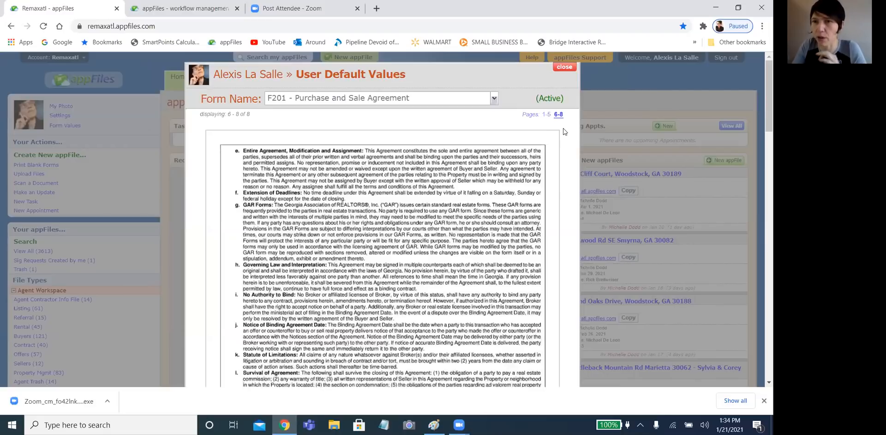
{"action": "scroll", "coordinate": [514, 229], "scroll_direction": "down", "scroll_amount": 15}
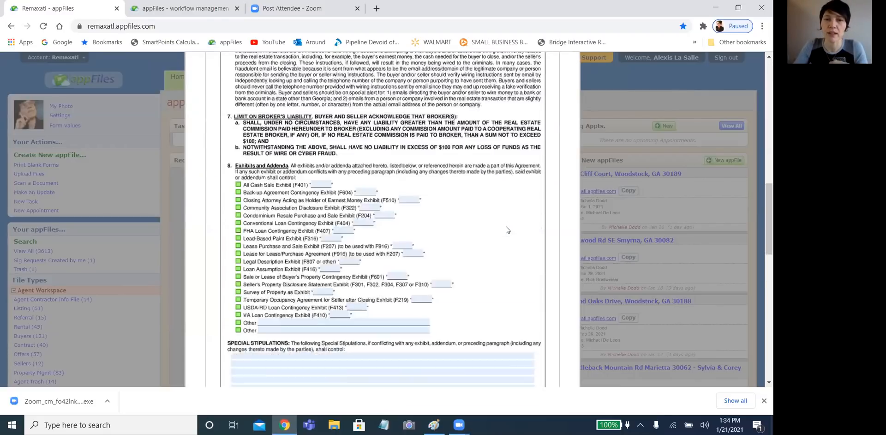
{"action": "scroll", "coordinate": [507, 229], "scroll_direction": "down", "scroll_amount": 6}
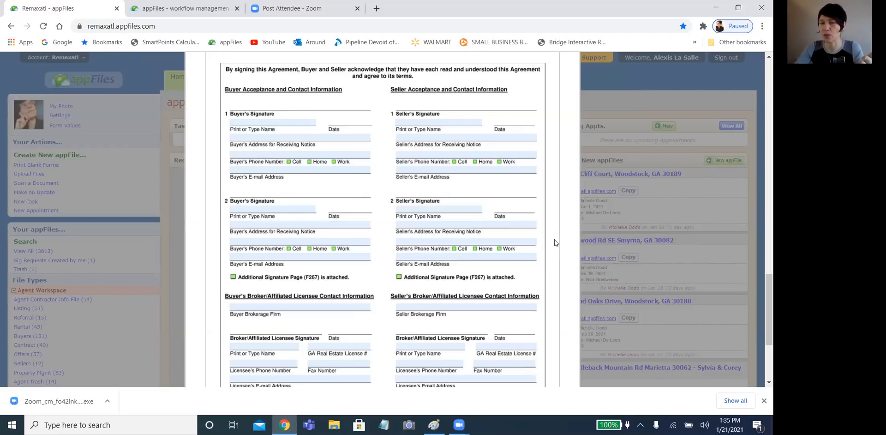
{"action": "scroll", "coordinate": [536, 251], "scroll_direction": "up", "scroll_amount": 15}
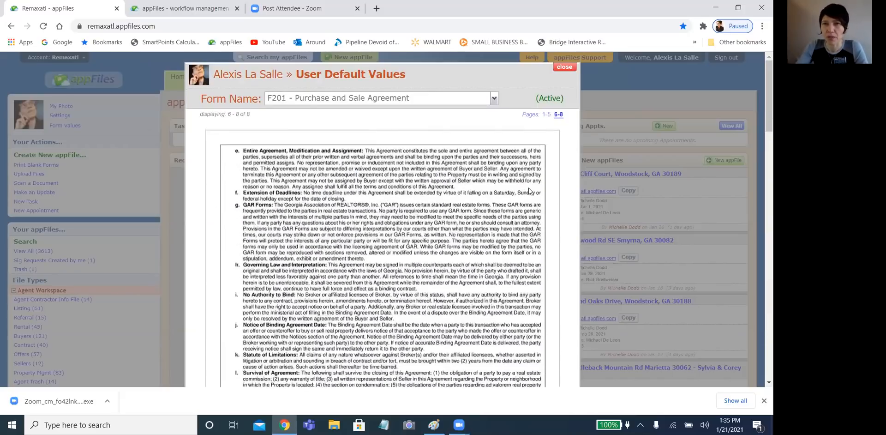
- Close the User Default Values window and start creating a new appFile
{"action": "left_click", "coordinate": [565, 67]}
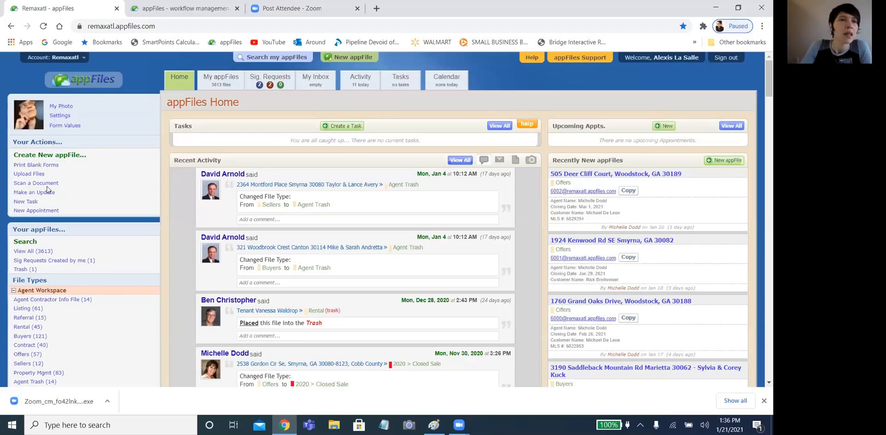
{"action": "left_click", "coordinate": [58, 155]}
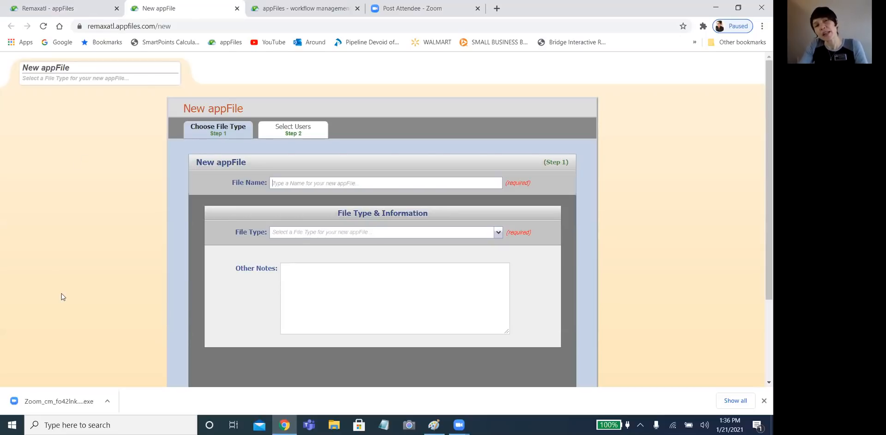
- Enter the test property's street address as the new appFile's file name
{"action": "left_click", "coordinate": [305, 178]}
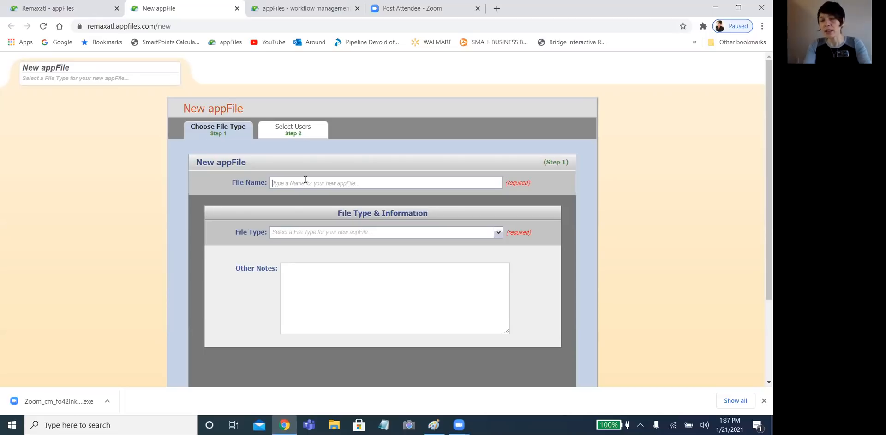
{"action": "left_click", "coordinate": [305, 180]}
{"action": "type", "text": "4312 T"}
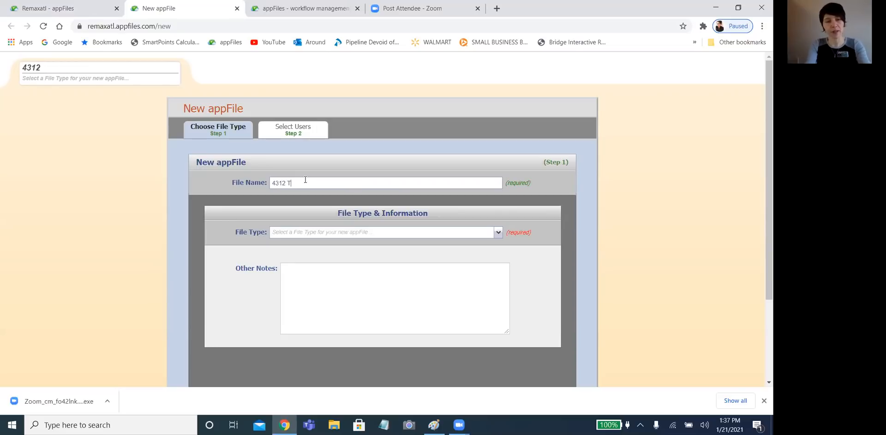
{"action": "type", "text": "est Street"}
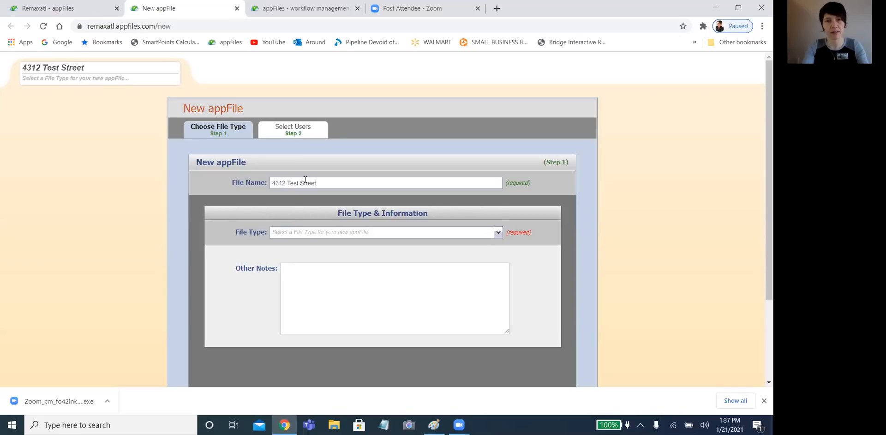
{"action": "left_click", "coordinate": [499, 233]}
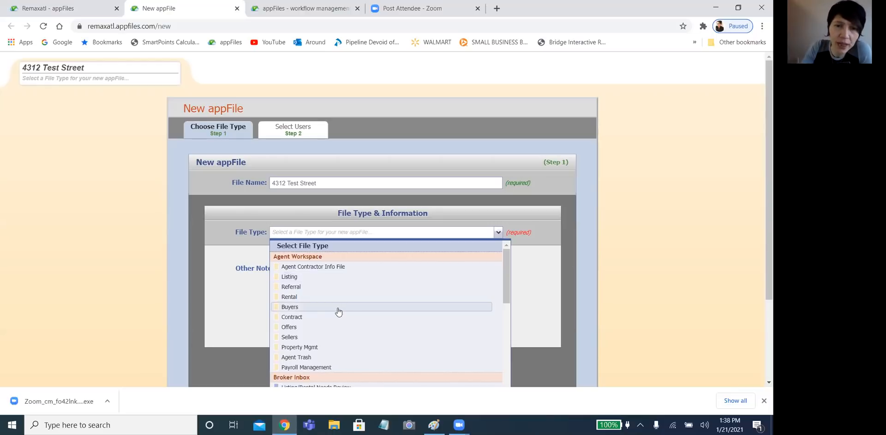
- Make the file a Listing, enter the customer's name, and set property type to Townhome
{"action": "left_click", "coordinate": [328, 278]}
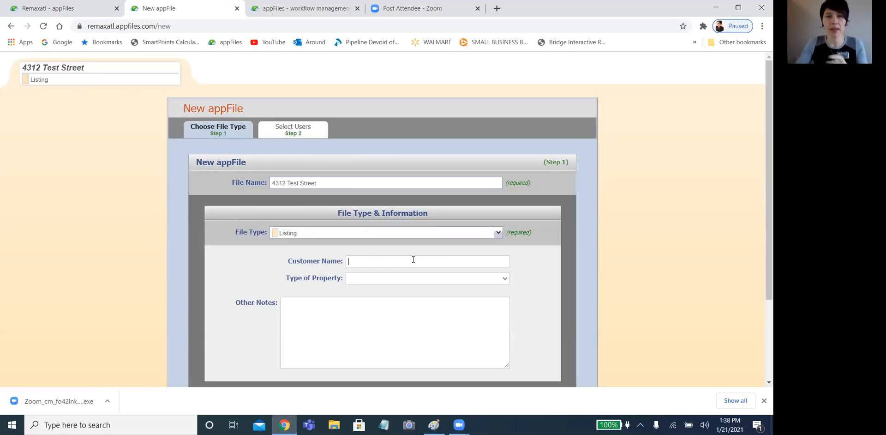
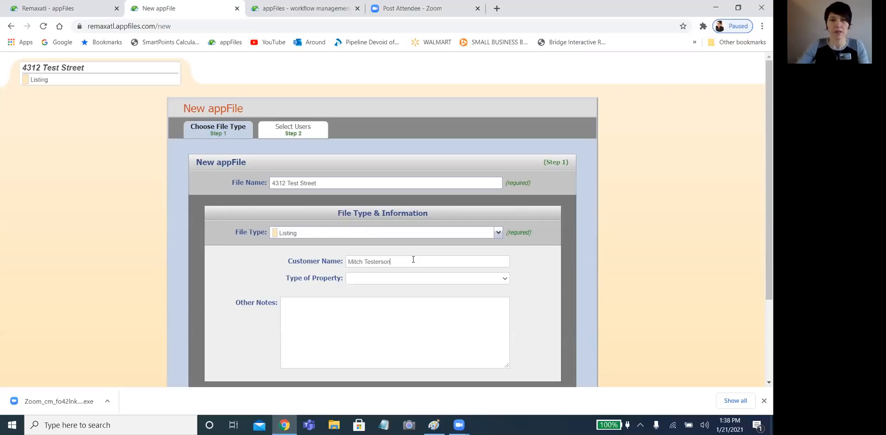
{"action": "left_click", "coordinate": [414, 278]}
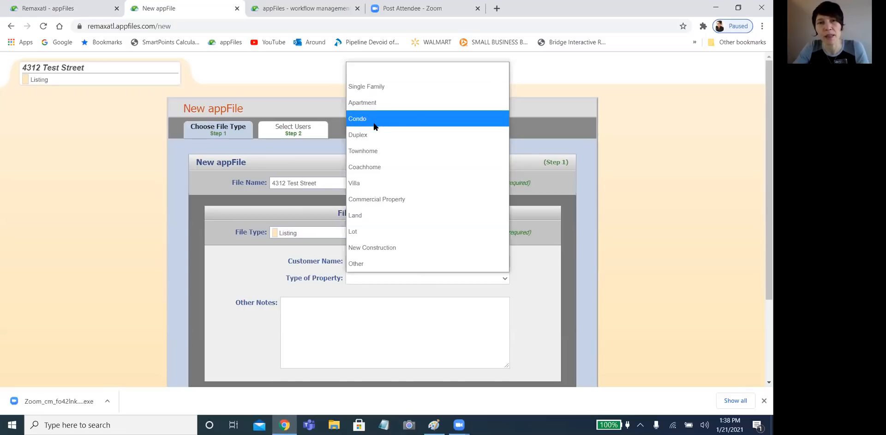
{"action": "left_click", "coordinate": [386, 151]}
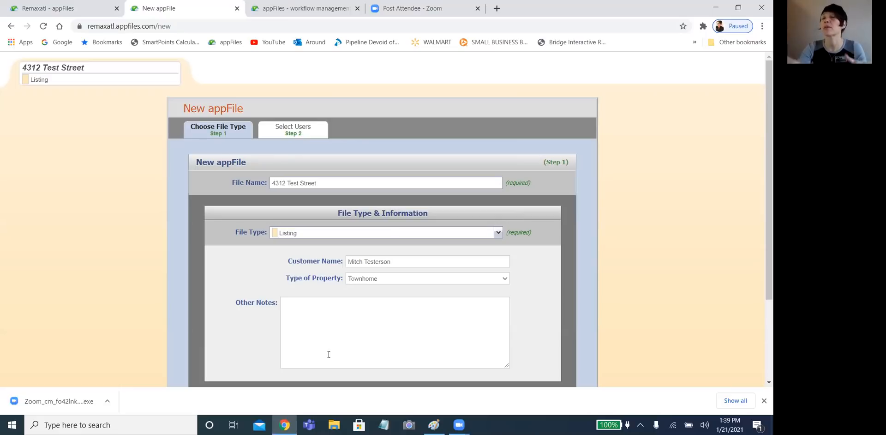
{"action": "scroll", "coordinate": [328, 354], "scroll_direction": "down", "scroll_amount": 3}
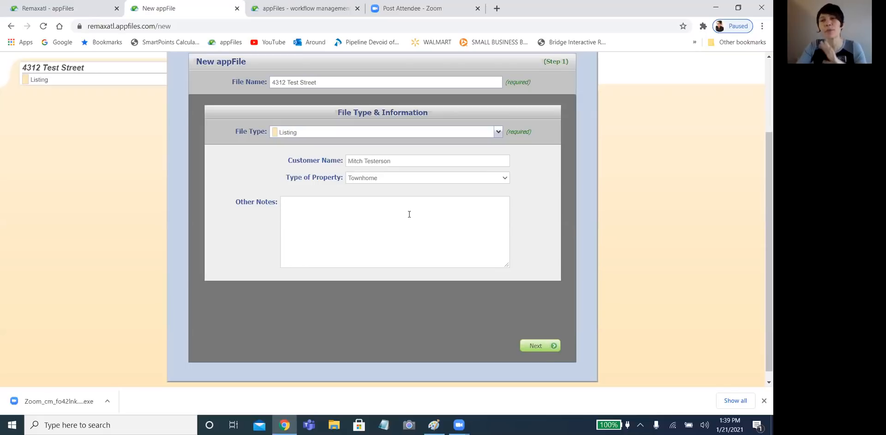
- Give a second agent access to the file and create the listing appFile
{"action": "left_click", "coordinate": [539, 346]}
{"action": "scroll", "coordinate": [554, 313], "scroll_direction": "down", "scroll_amount": 3}
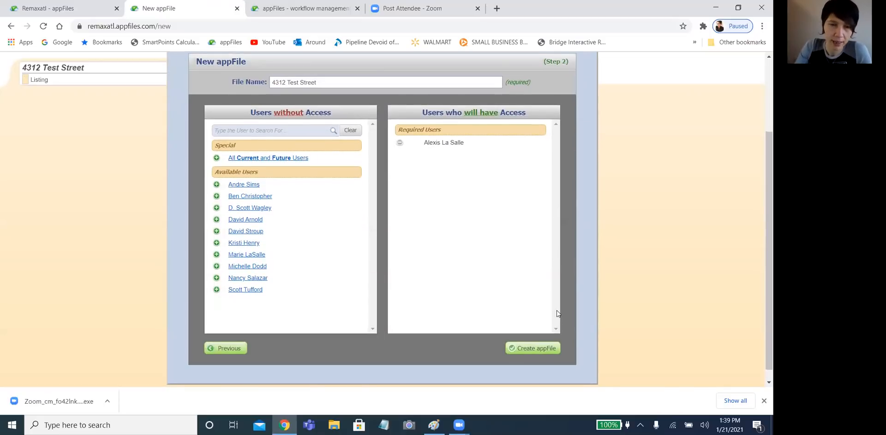
{"action": "scroll", "coordinate": [558, 314], "scroll_direction": "up", "scroll_amount": 1}
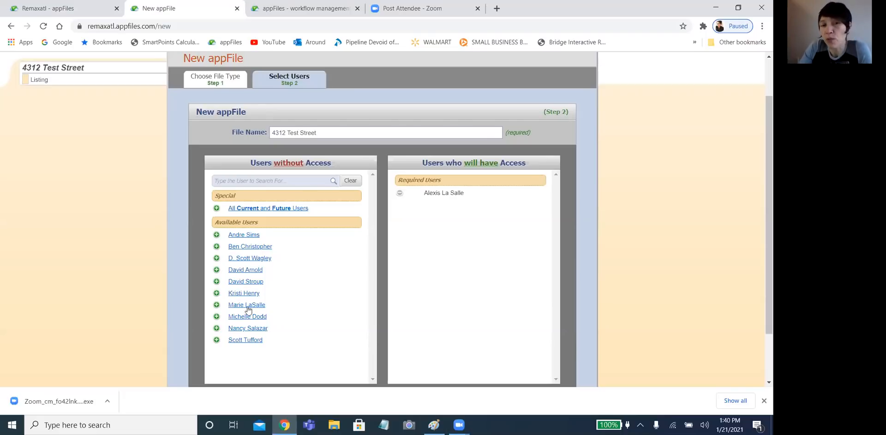
{"action": "left_click", "coordinate": [216, 306]}
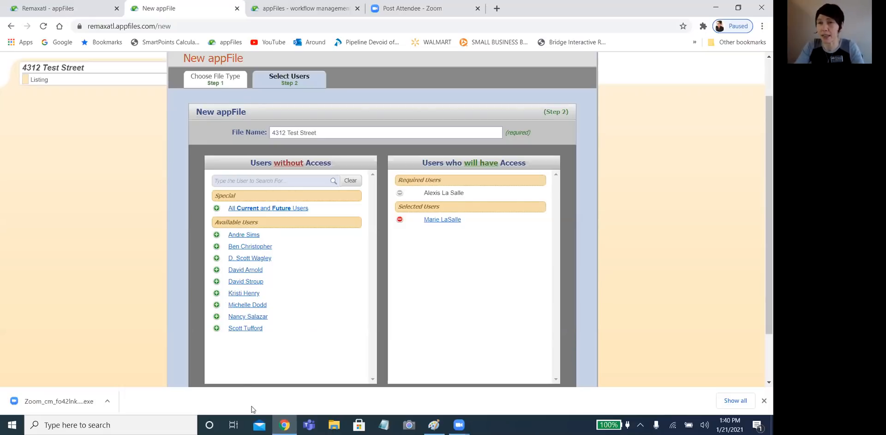
{"action": "scroll", "coordinate": [437, 322], "scroll_direction": "down", "scroll_amount": 3}
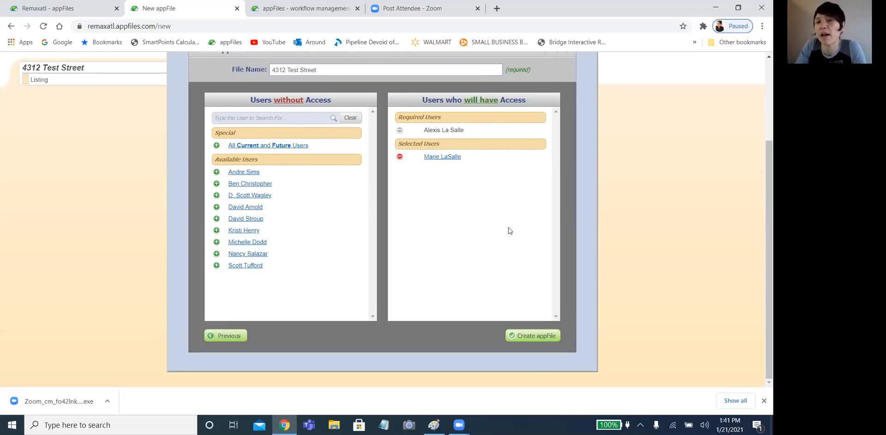
{"action": "left_click", "coordinate": [534, 336]}
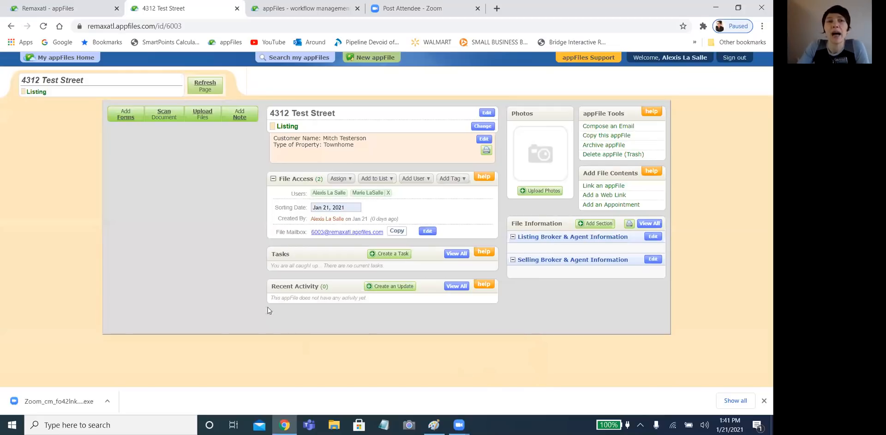
- Open the Add Forms window from the new listing file's page
{"action": "left_click", "coordinate": [123, 119]}
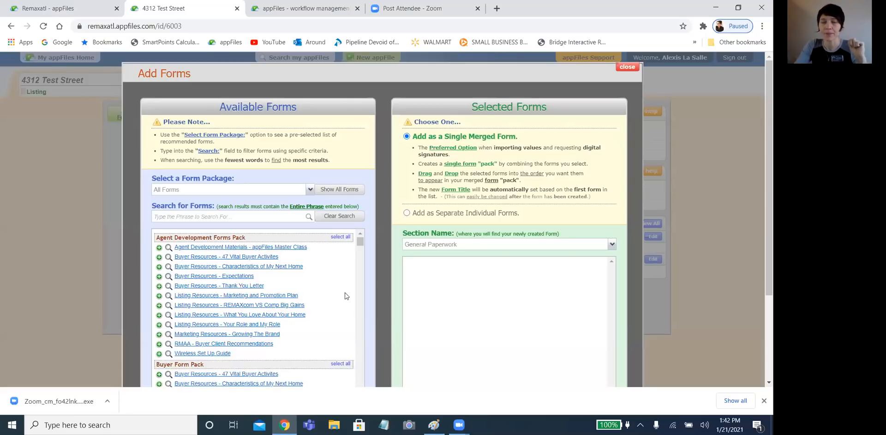
- Scroll through the Available Forms list to browse the form packs
{"action": "scroll", "coordinate": [378, 310], "scroll_direction": "down", "scroll_amount": 1}
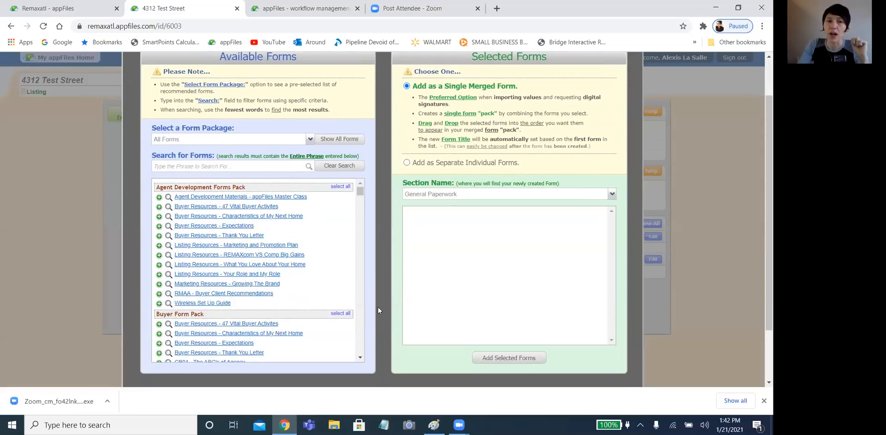
{"action": "scroll", "coordinate": [364, 310], "scroll_direction": "down", "scroll_amount": 1}
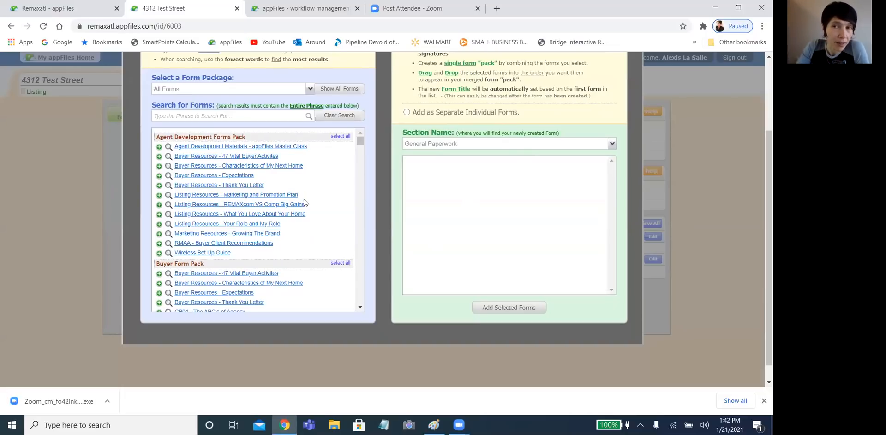
{"action": "scroll", "coordinate": [282, 203], "scroll_direction": "down", "scroll_amount": 1}
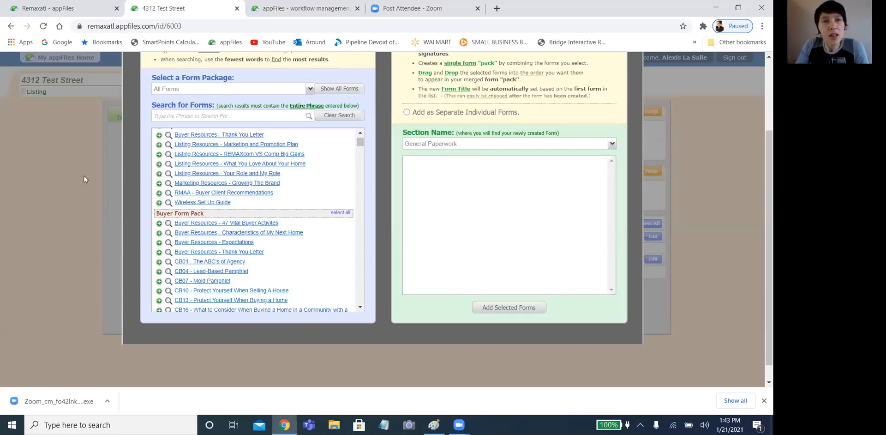
{"action": "scroll", "coordinate": [184, 92], "scroll_direction": "up", "scroll_amount": 1}
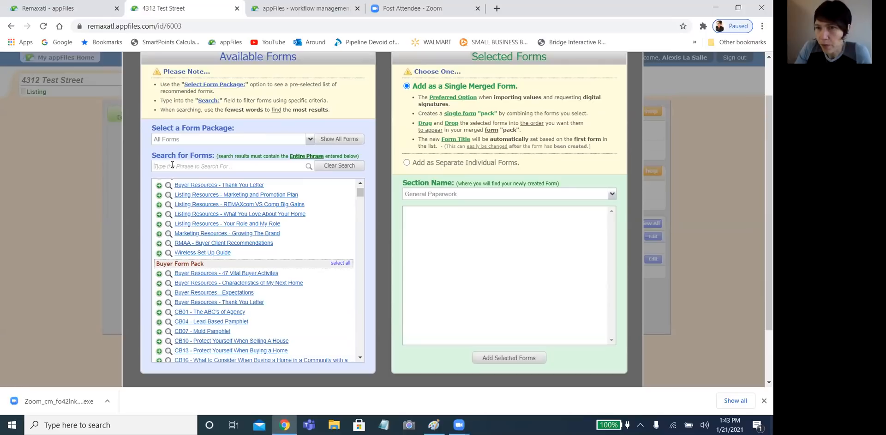
- Search forms for 'purchase', add F201 to the merged form, and review the Form Package list
{"action": "type", "text": "purchas"}
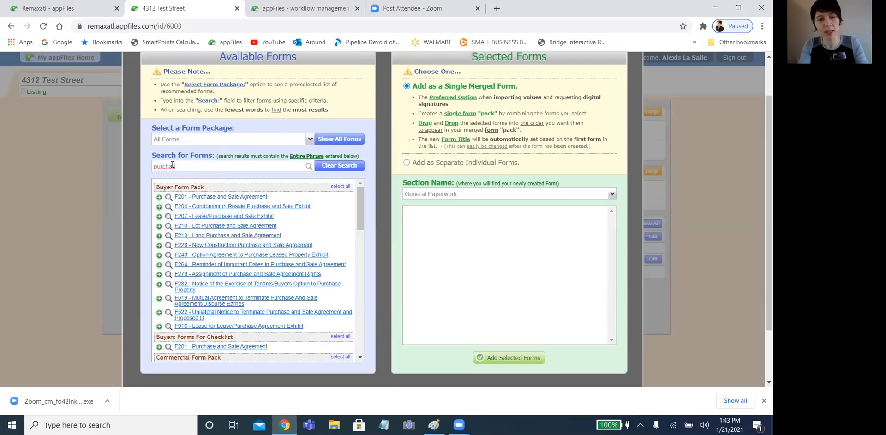
{"action": "type", "text": "e"}
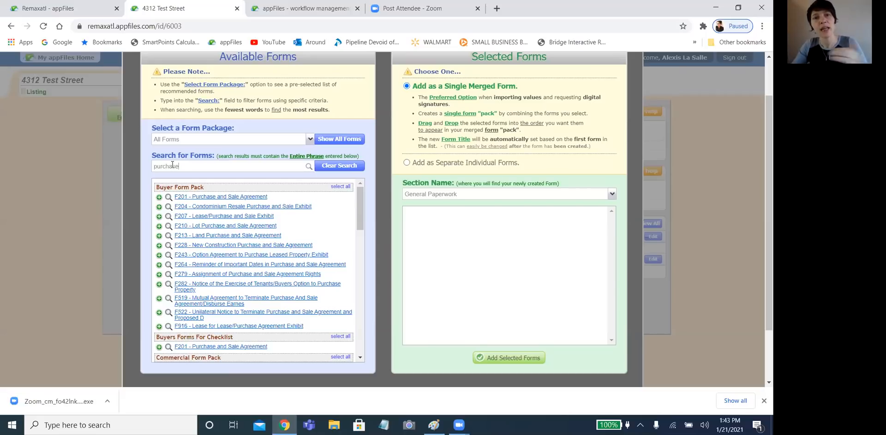
{"action": "left_click", "coordinate": [159, 198]}
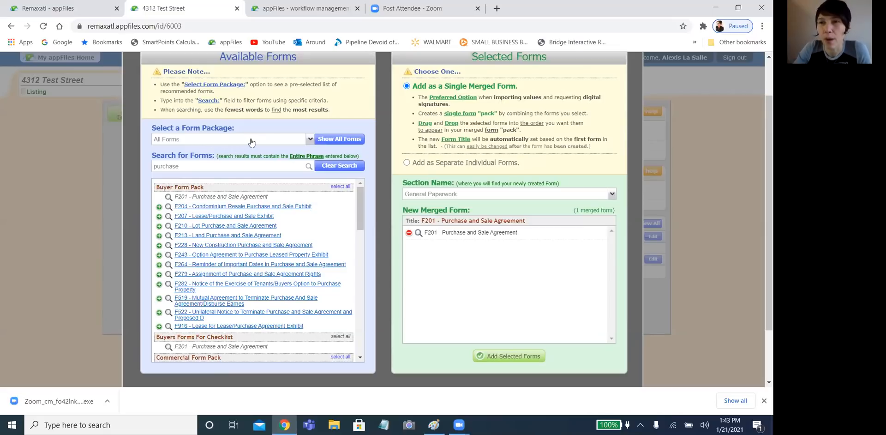
{"action": "left_click", "coordinate": [310, 139]}
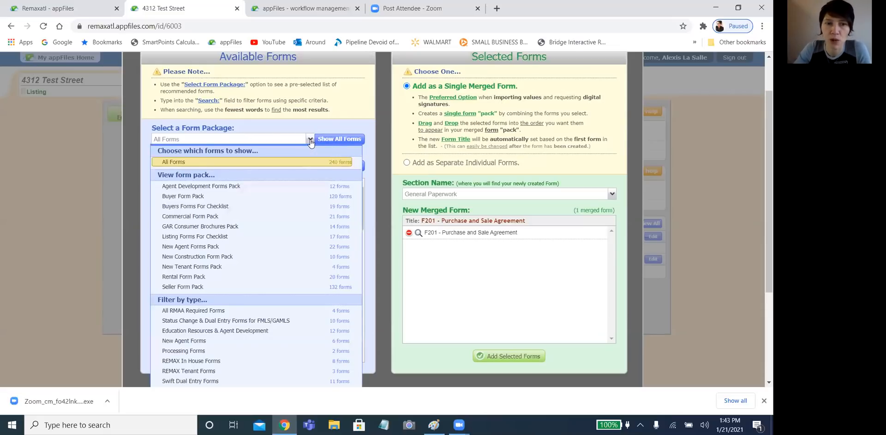
{"action": "scroll", "coordinate": [277, 242], "scroll_direction": "down", "scroll_amount": 1}
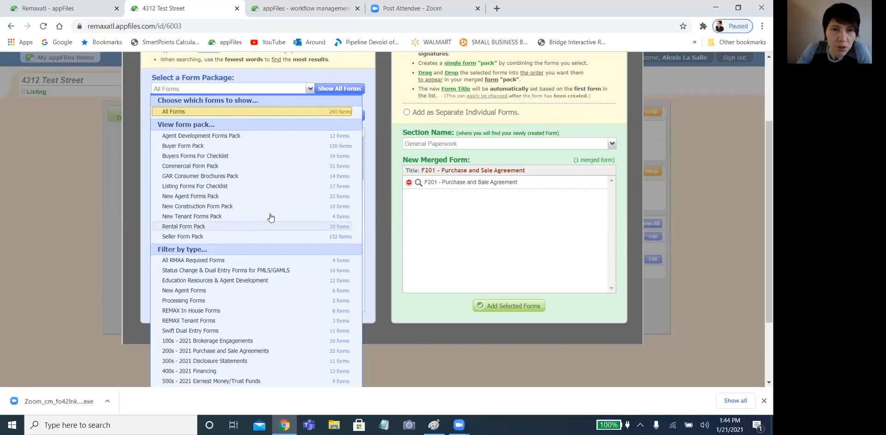
{"action": "left_click", "coordinate": [395, 233]}
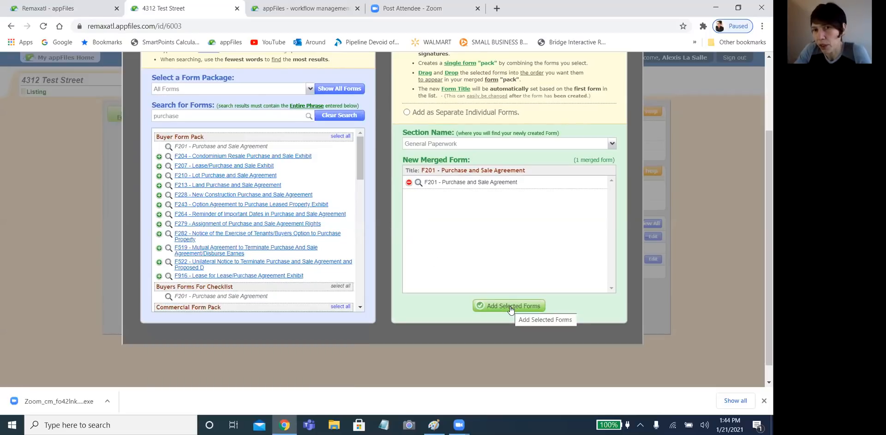
- Add F275 Assignment of Purchase and Sale Agreement Rights and F210 Lot Purchase and Sale Agreement to the merge
{"action": "scroll", "coordinate": [513, 272], "scroll_direction": "up", "scroll_amount": 1}
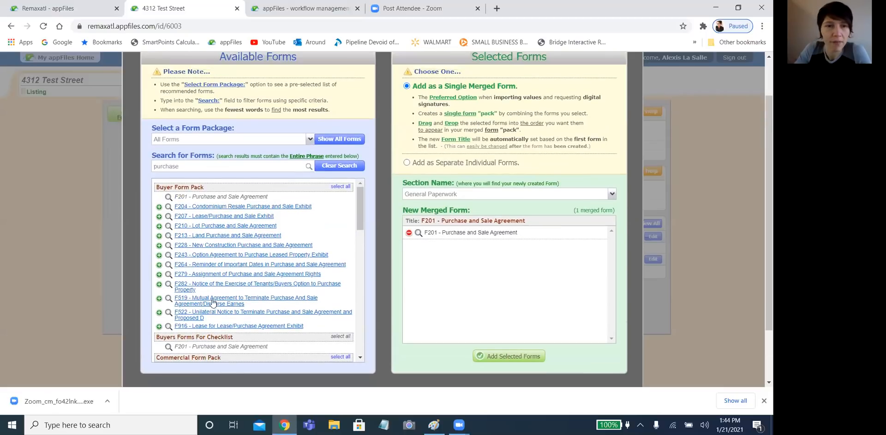
{"action": "left_click", "coordinate": [157, 273]}
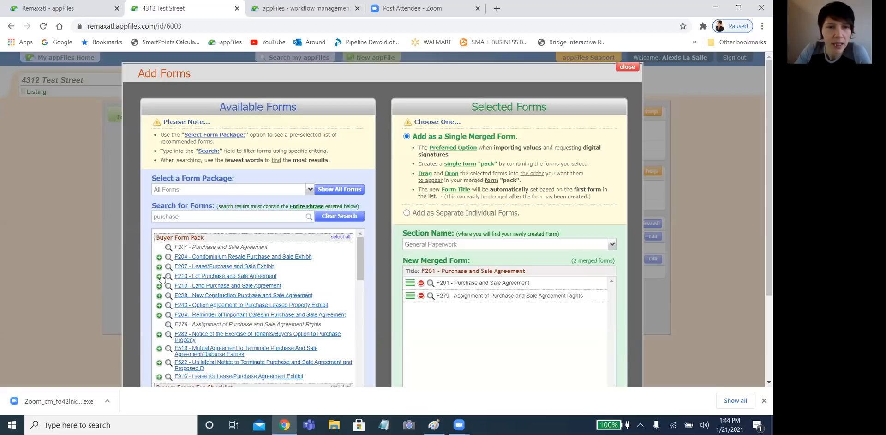
{"action": "left_click", "coordinate": [159, 277]}
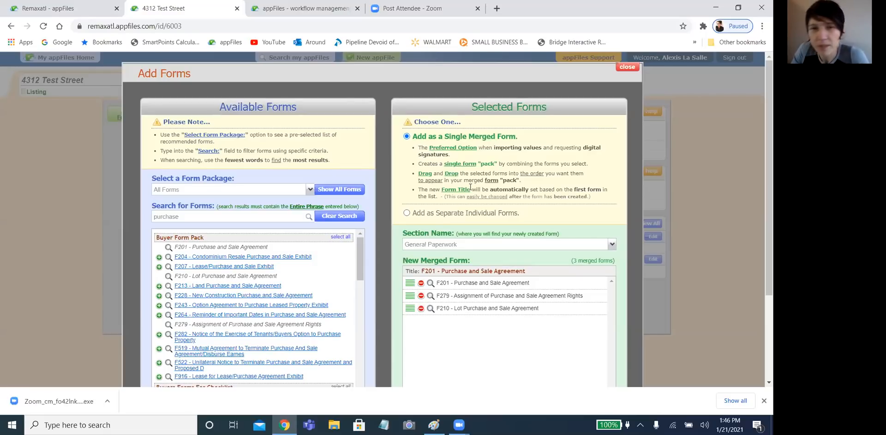
- Set F201, F210 and F279 to be added as separate individual forms, then open the Section Name list
{"action": "left_click", "coordinate": [423, 213]}
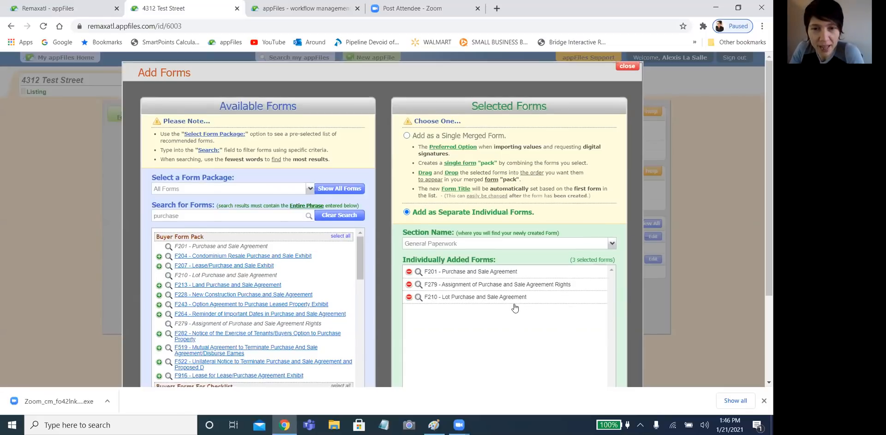
{"action": "scroll", "coordinate": [514, 305], "scroll_direction": "down", "scroll_amount": 2}
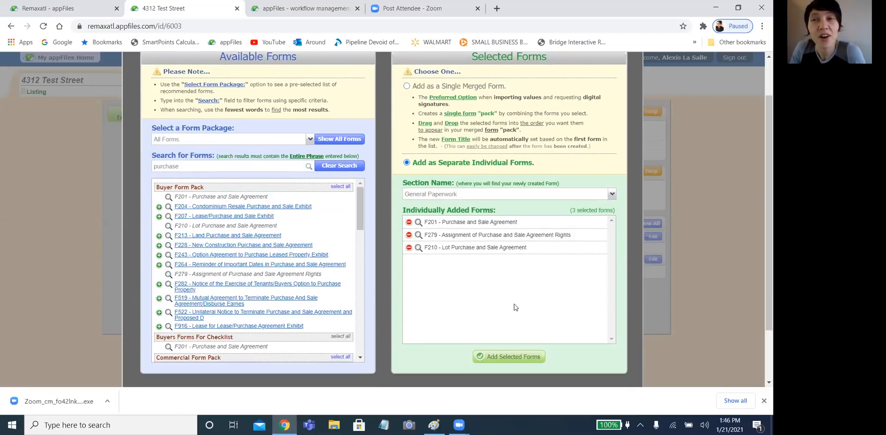
{"action": "left_click", "coordinate": [612, 194]}
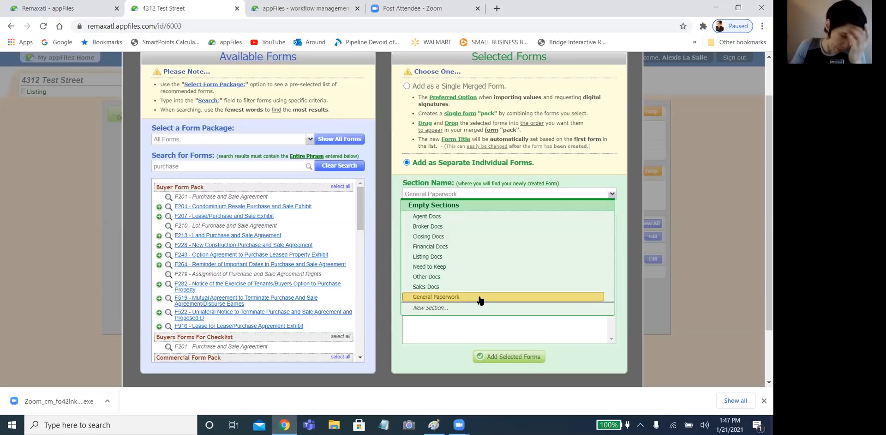
- Put the three forms into a new section named 'Test Section' and add them
{"action": "left_click", "coordinate": [442, 308]}
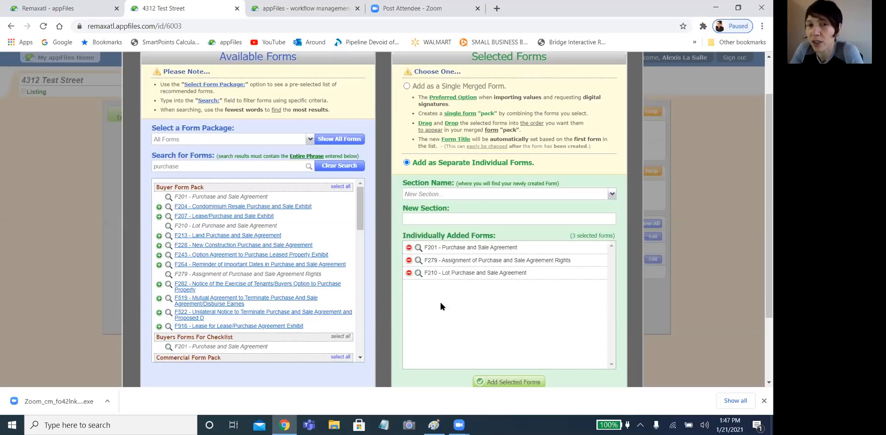
{"action": "left_click", "coordinate": [439, 217]}
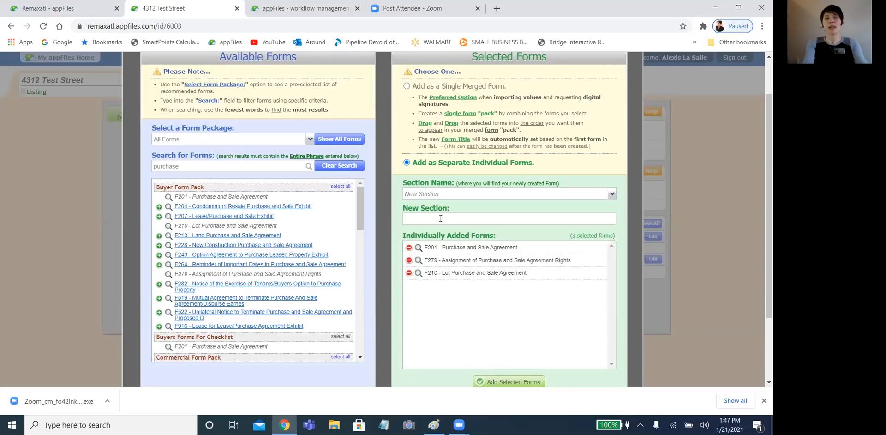
{"action": "type", "text": "Te"}
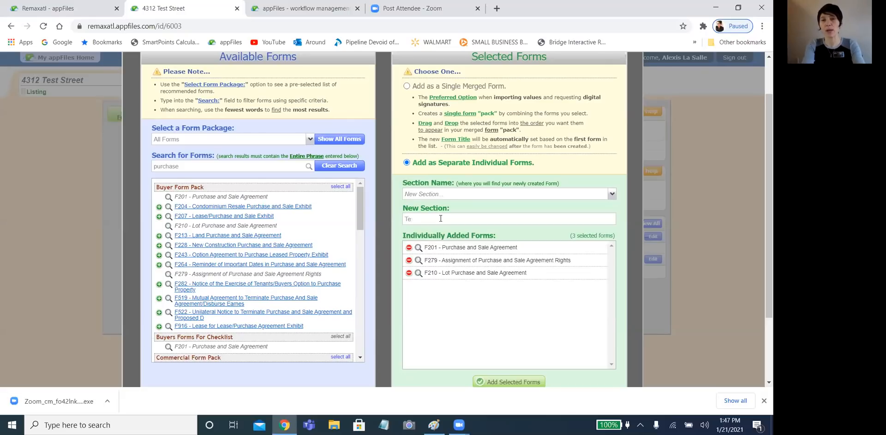
{"action": "type", "text": "xst Se"}
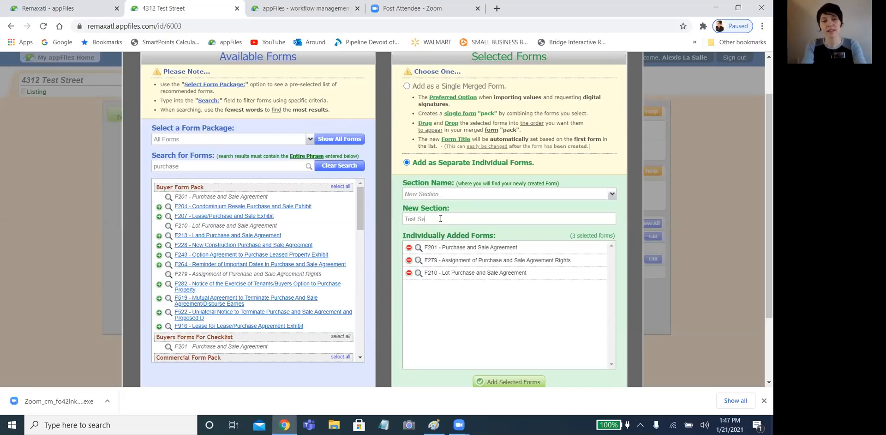
{"action": "type", "text": "ction"}
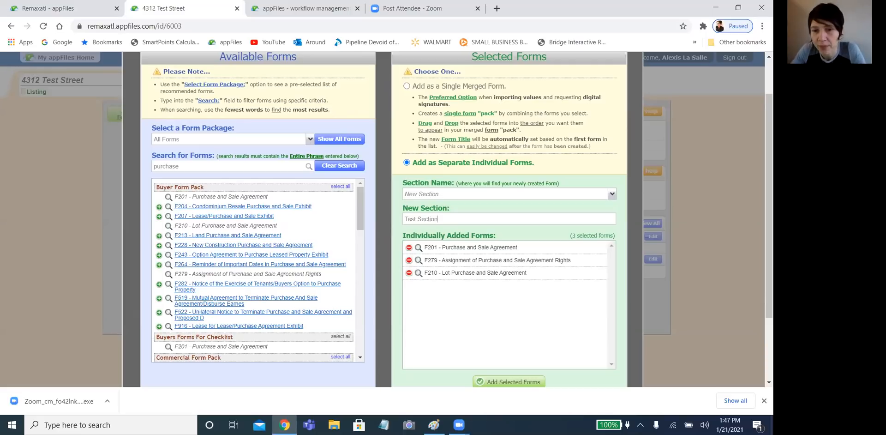
{"action": "left_click", "coordinate": [506, 383]}
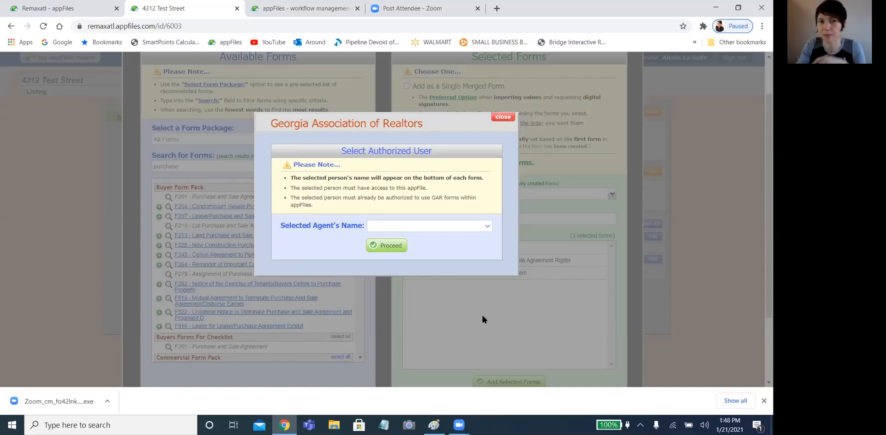
- Choose the second agent as the authorized user and proceed to create the forms
{"action": "left_click", "coordinate": [452, 228]}
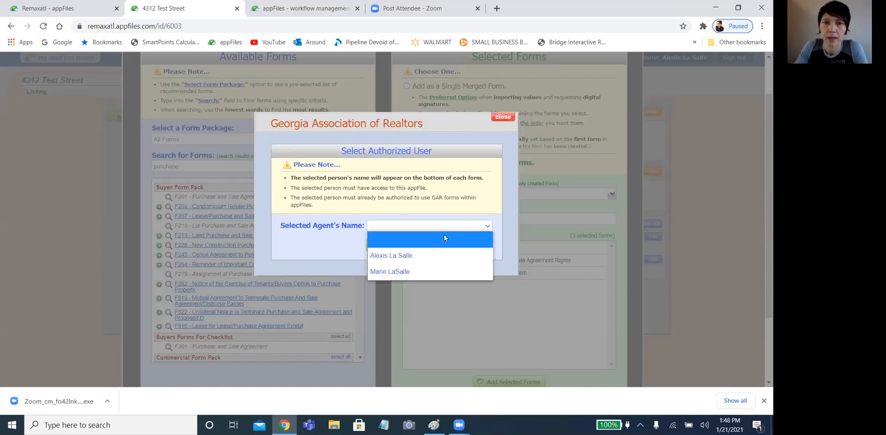
{"action": "left_click", "coordinate": [425, 266]}
{"action": "left_click", "coordinate": [386, 247]}
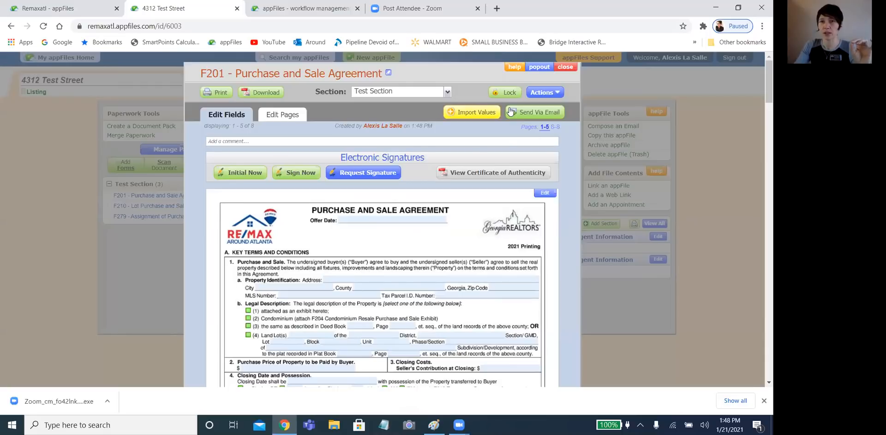
- Close the F201 agreement popup to return to the 4312 Test Street appFile
{"action": "left_click", "coordinate": [561, 68]}
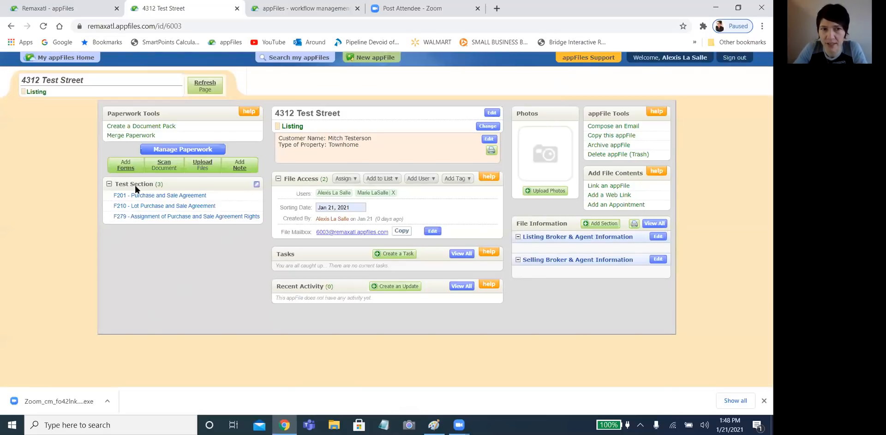
- Append 01-21-2021 to the section title, making it 'Test Section 01-21-2021', and save
{"action": "left_click", "coordinate": [256, 185]}
{"action": "left_click", "coordinate": [371, 195]}
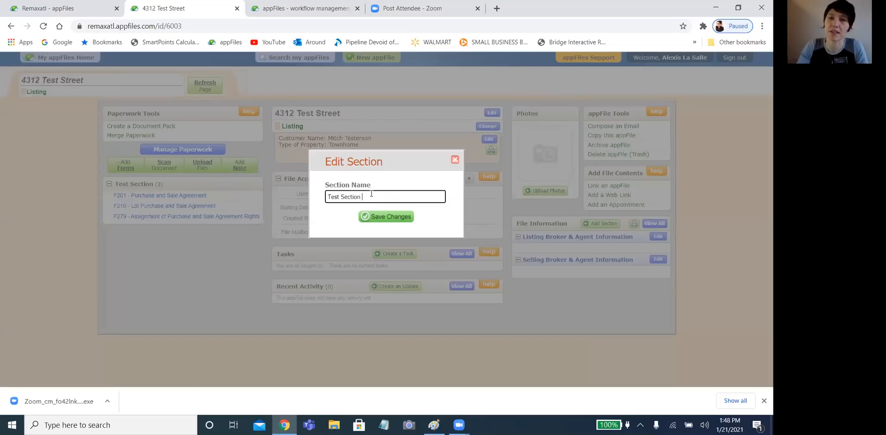
{"action": "type", "text": "01-21-2021"}
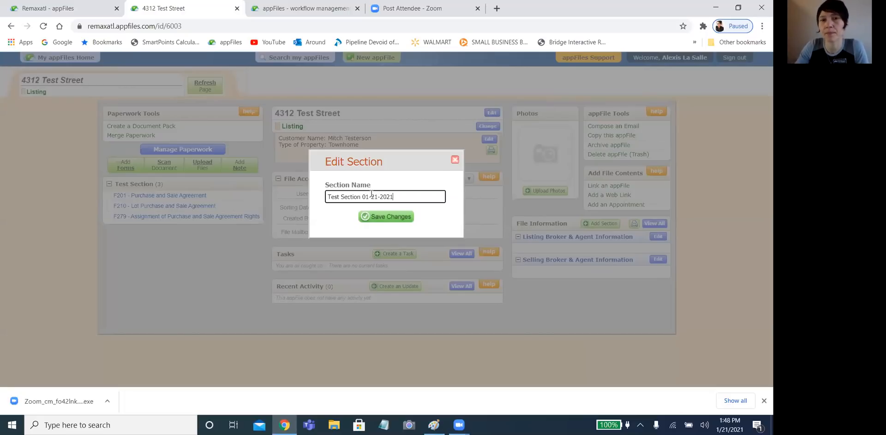
{"action": "left_click", "coordinate": [409, 214]}
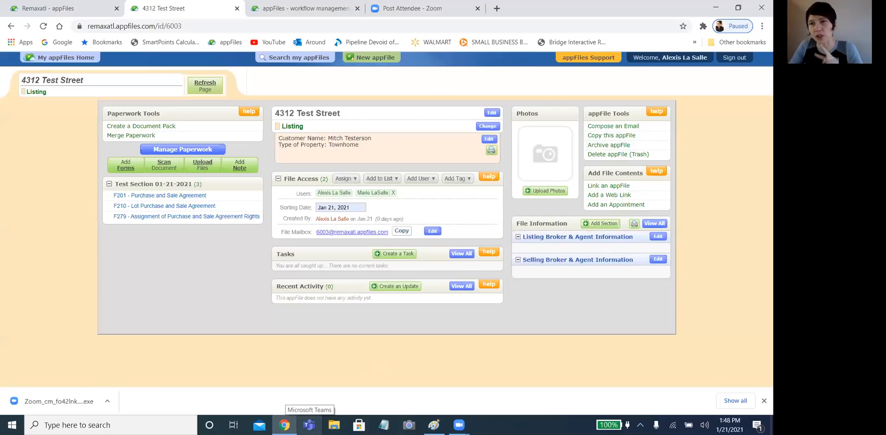
{"action": "mouse_move", "coordinate": [285, 425]}
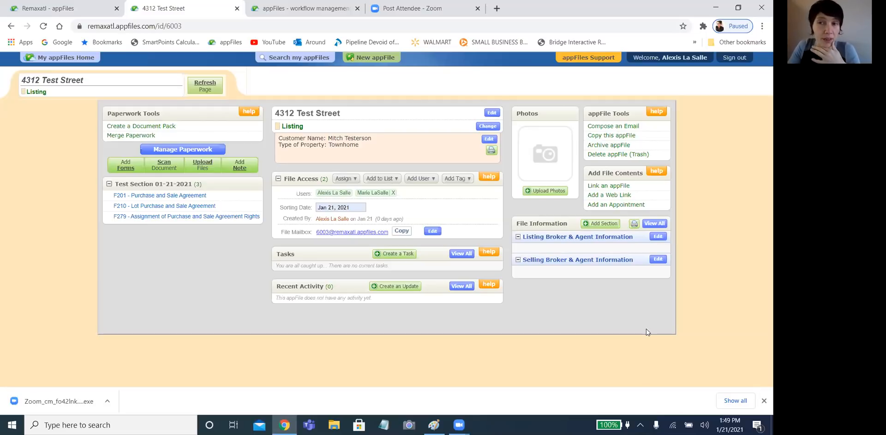
- Open F201 from the section and look over its subdivision and property address fields
{"action": "left_click", "coordinate": [141, 197]}
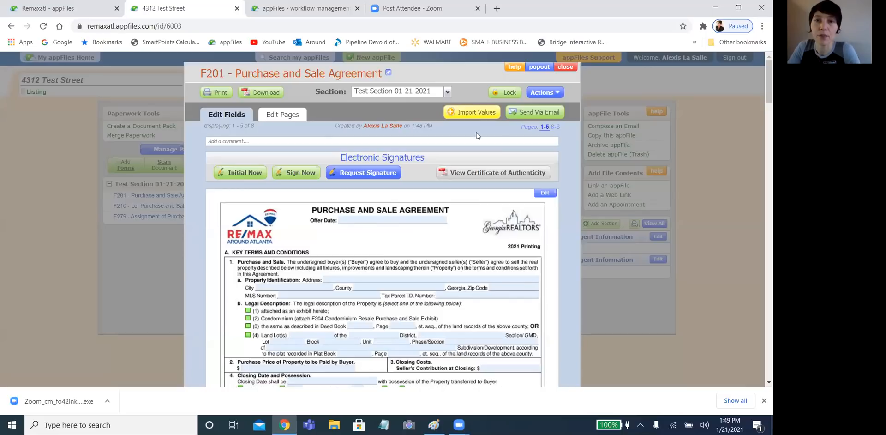
{"action": "scroll", "coordinate": [496, 186], "scroll_direction": "down", "scroll_amount": 2}
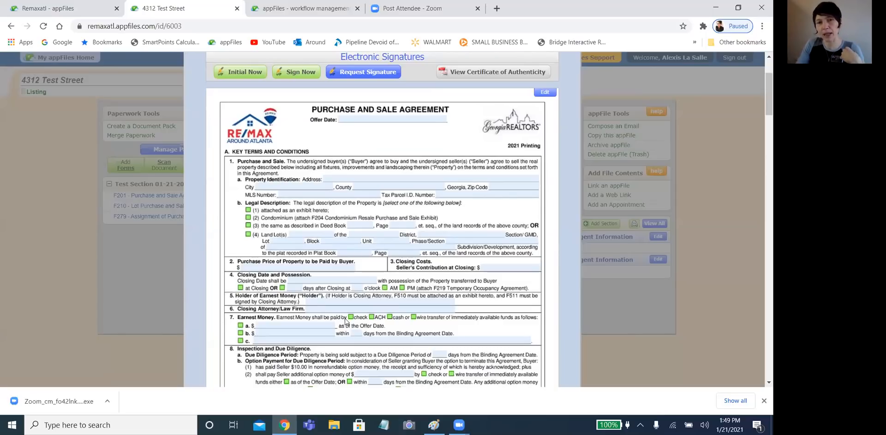
{"action": "left_click", "coordinate": [352, 244]}
{"action": "left_click", "coordinate": [436, 176]}
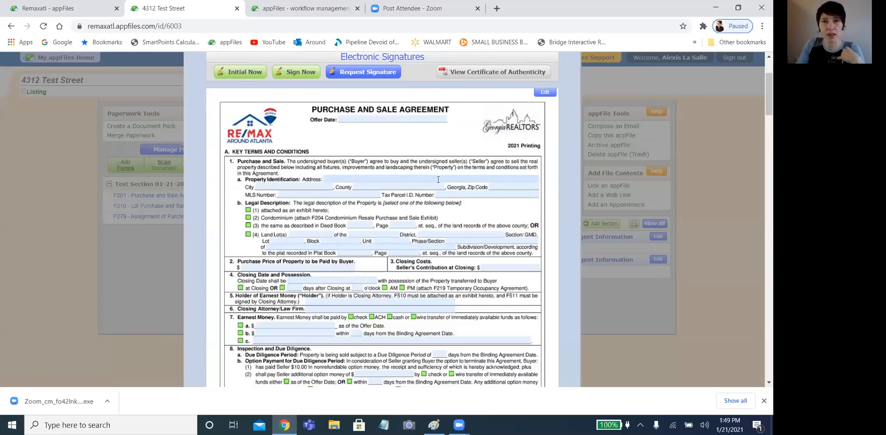
{"action": "scroll", "coordinate": [437, 175], "scroll_direction": "up", "scroll_amount": 3}
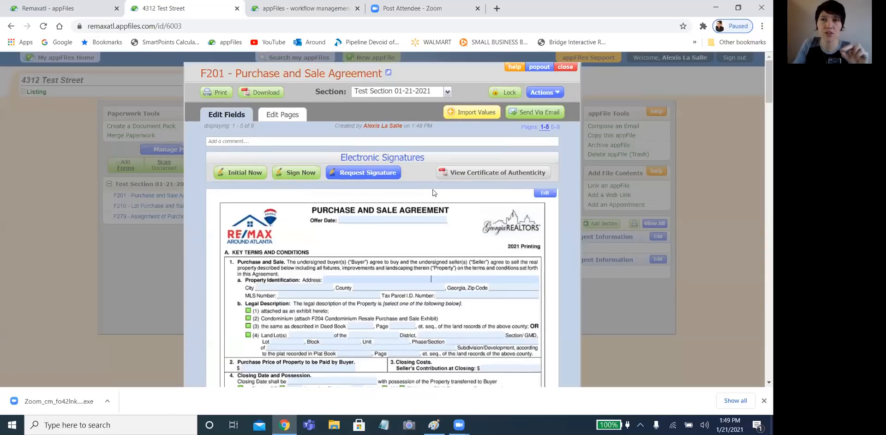
- Bring up the Import Values window for the F201 agreement
{"action": "left_click", "coordinate": [471, 112]}
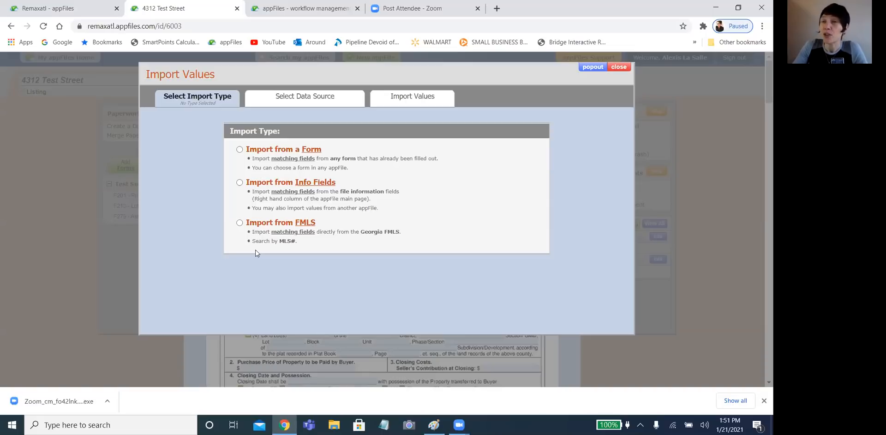
- Search Georgia FMLS for MLS# M158189, get no results, and select the number to replace it
{"action": "left_click", "coordinate": [239, 222]}
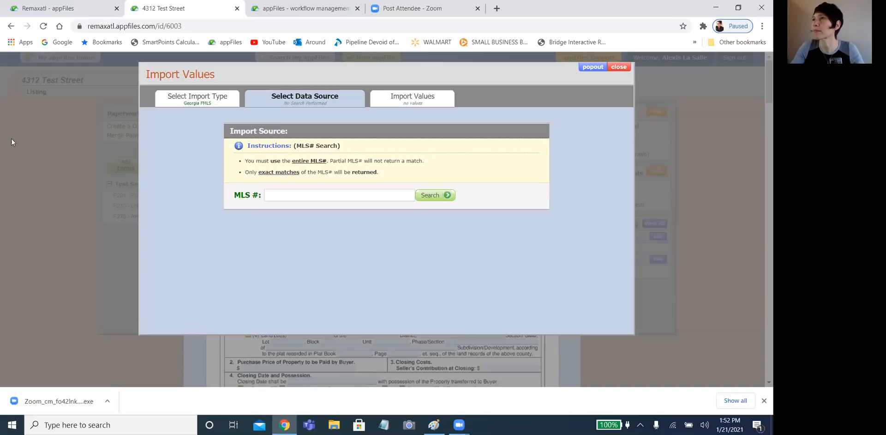
{"action": "left_click", "coordinate": [297, 198]}
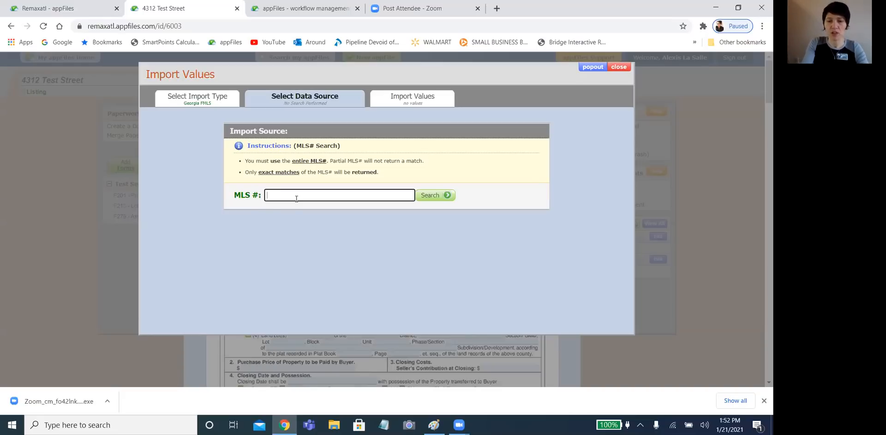
{"action": "type", "text": "M"}
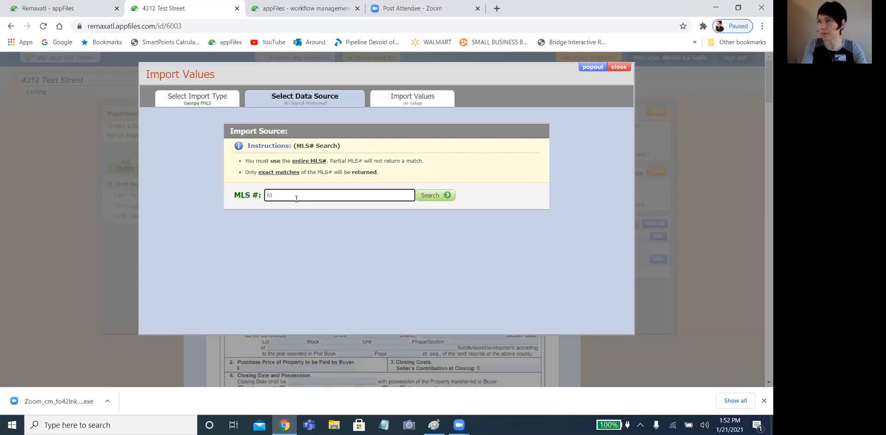
{"action": "type", "text": "158"}
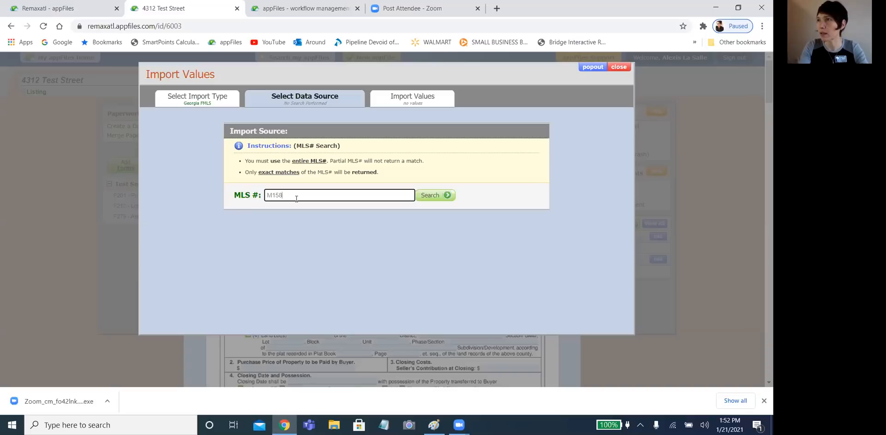
{"action": "type", "text": "189"}
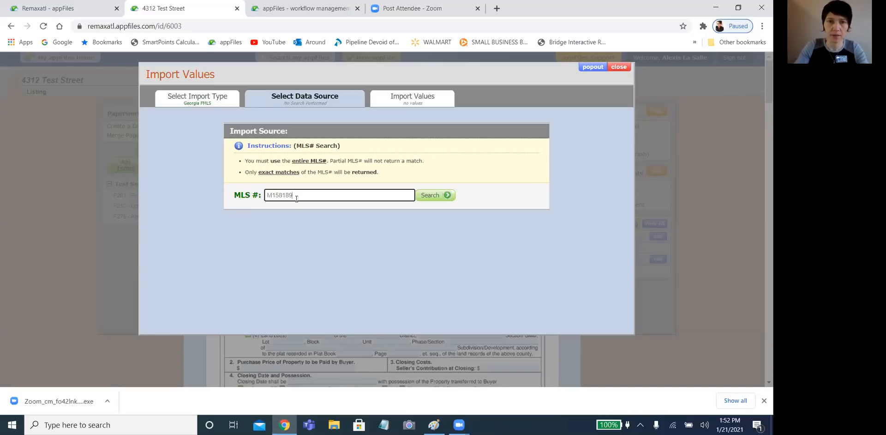
{"action": "left_click", "coordinate": [443, 196]}
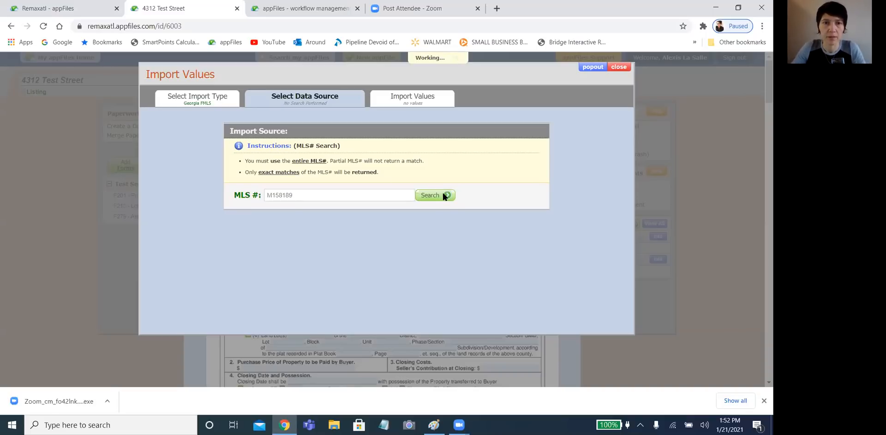
{"action": "double_click", "coordinate": [310, 195]}
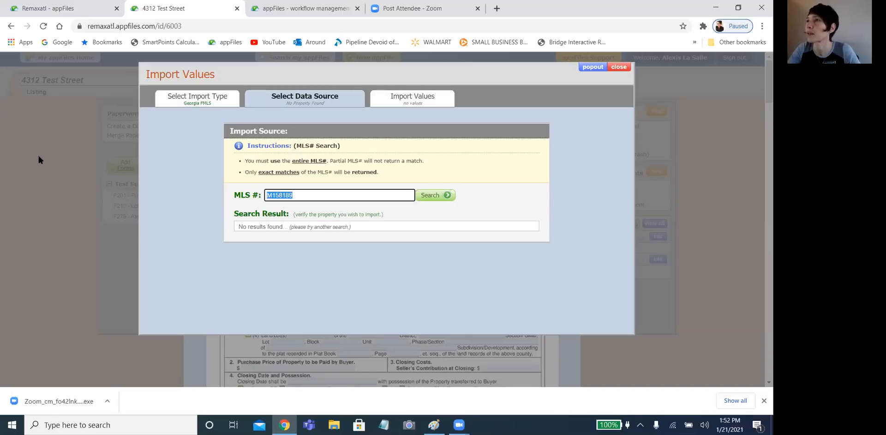
{"action": "type", "text": "6628513"}
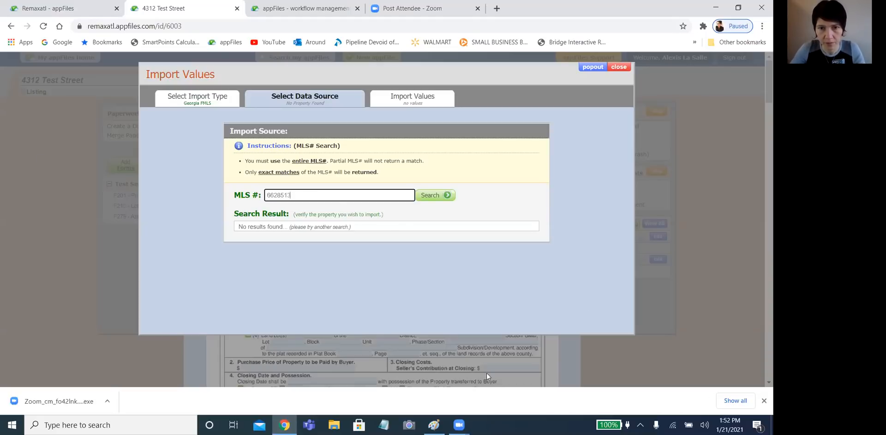
{"action": "left_click", "coordinate": [435, 194]}
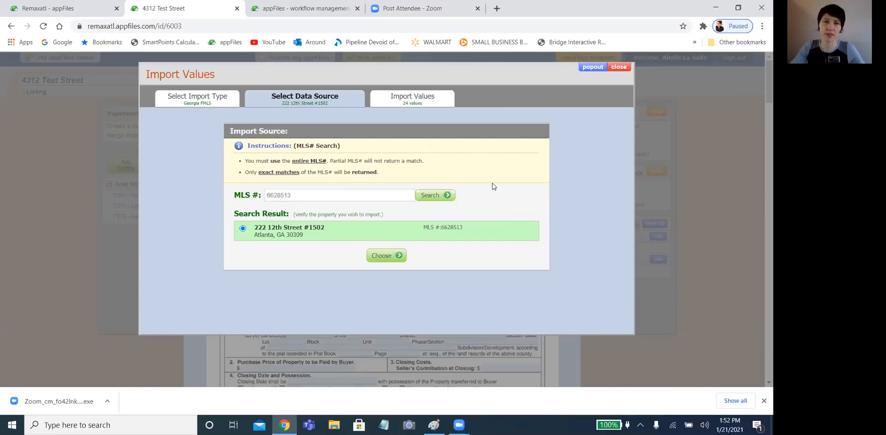
{"action": "left_click", "coordinate": [389, 256]}
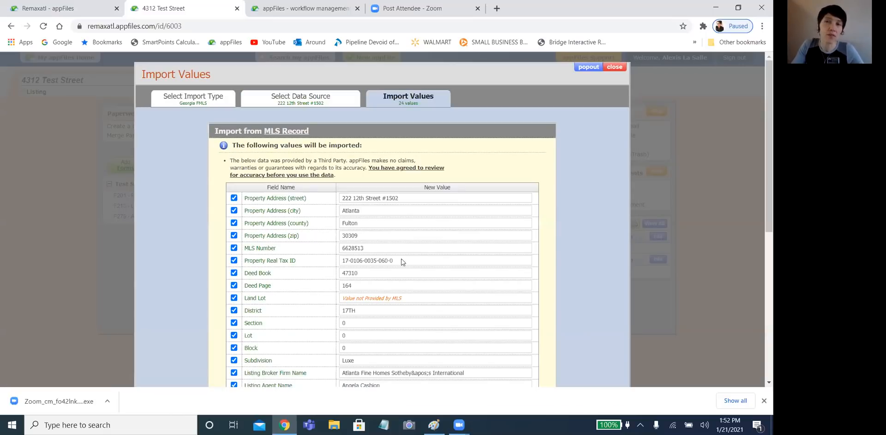
{"action": "scroll", "coordinate": [486, 289], "scroll_direction": "down", "scroll_amount": 2}
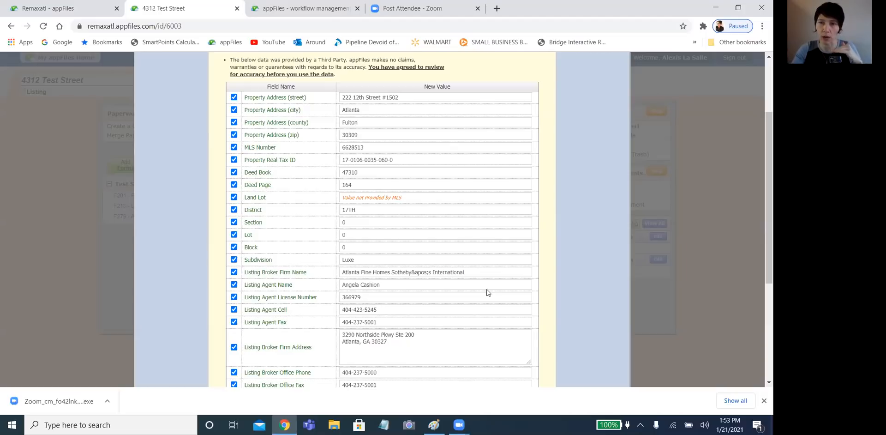
{"action": "scroll", "coordinate": [440, 319], "scroll_direction": "down", "scroll_amount": 3}
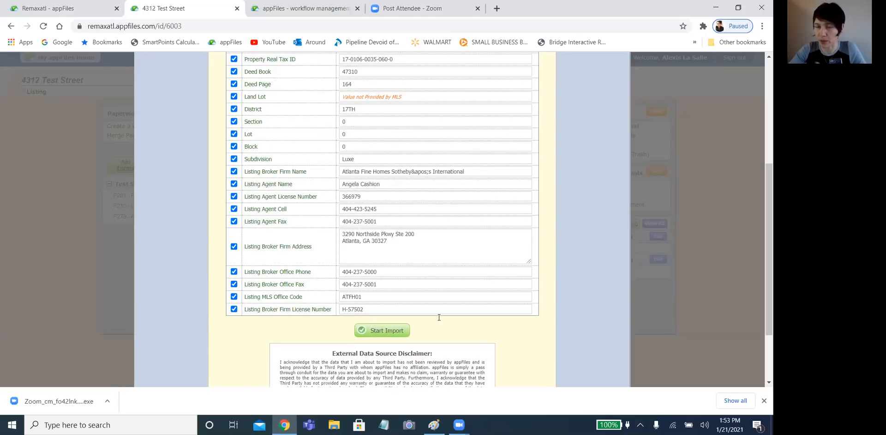
{"action": "scroll", "coordinate": [460, 302], "scroll_direction": "down", "scroll_amount": 2}
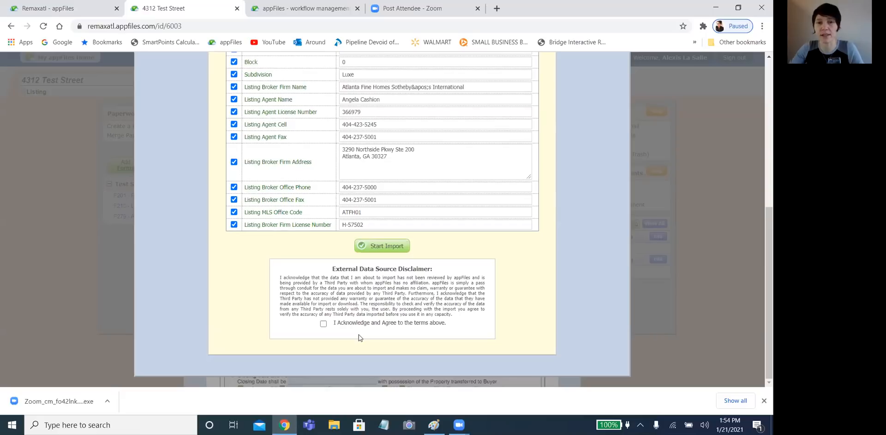
{"action": "left_click", "coordinate": [323, 323]}
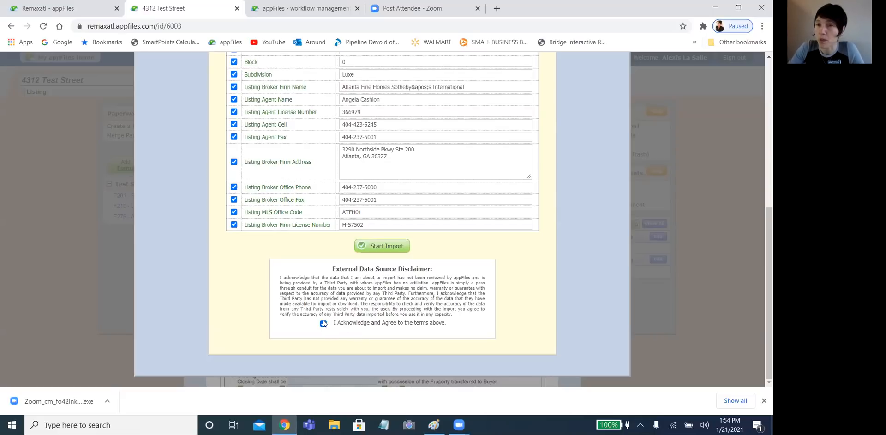
- Import the 24 FMLS values into the F201 agreement and review the filled seller's broker section
{"action": "left_click", "coordinate": [360, 245]}
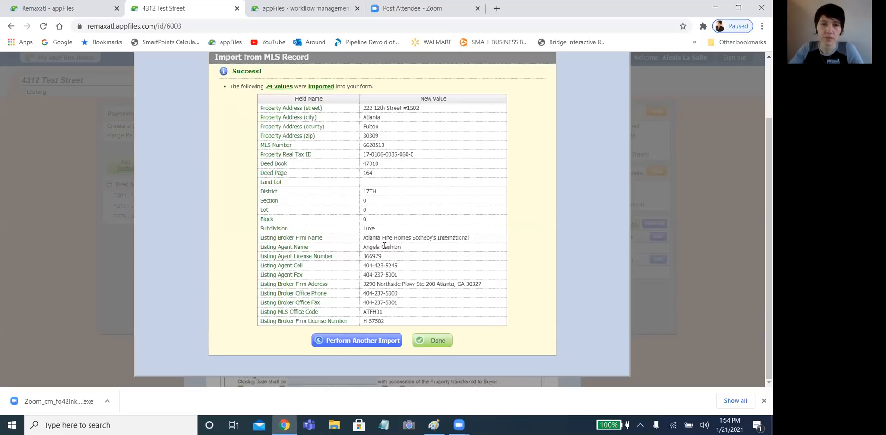
{"action": "left_click", "coordinate": [433, 340]}
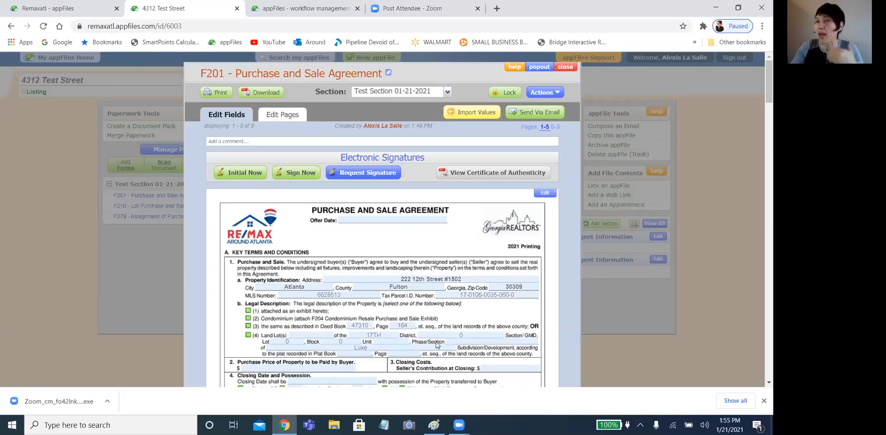
{"action": "scroll", "coordinate": [433, 341], "scroll_direction": "down", "scroll_amount": 4}
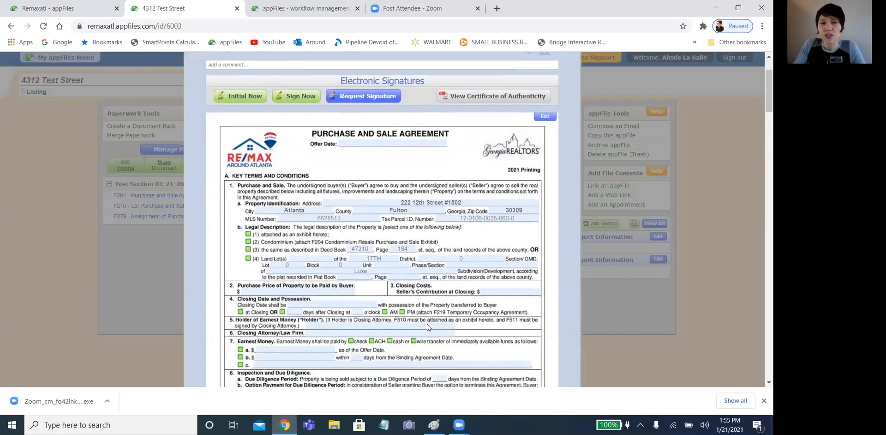
{"action": "scroll", "coordinate": [428, 326], "scroll_direction": "down", "scroll_amount": 2}
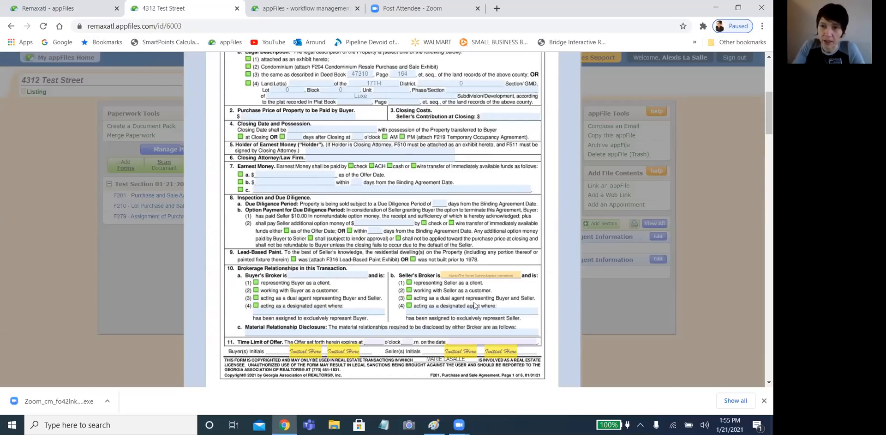
{"action": "scroll", "coordinate": [415, 351], "scroll_direction": "down", "scroll_amount": 1}
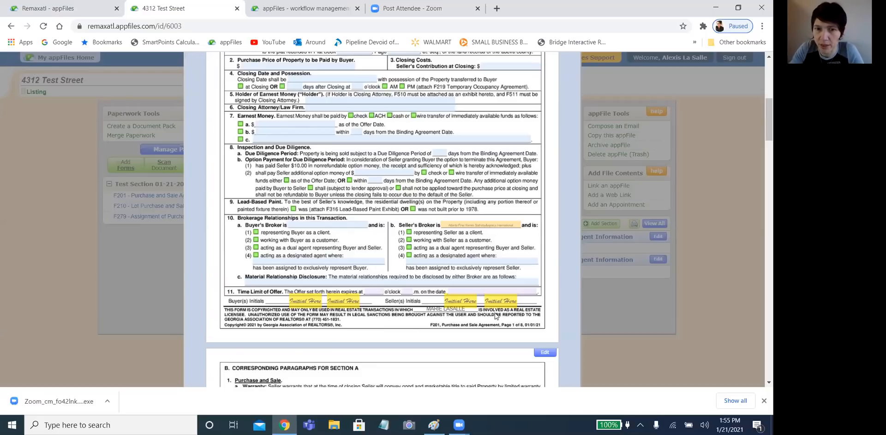
{"action": "scroll", "coordinate": [495, 315], "scroll_direction": "down", "scroll_amount": 10}
{"action": "scroll", "coordinate": [495, 311], "scroll_direction": "down", "scroll_amount": 20}
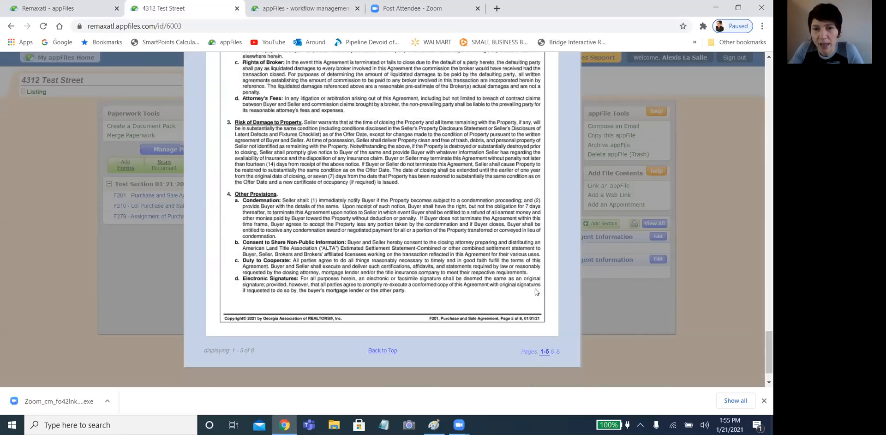
{"action": "scroll", "coordinate": [536, 291], "scroll_direction": "down", "scroll_amount": 2}
- Display the agreement's pages 6–8 with the signature blocks
{"action": "left_click", "coordinate": [556, 310]}
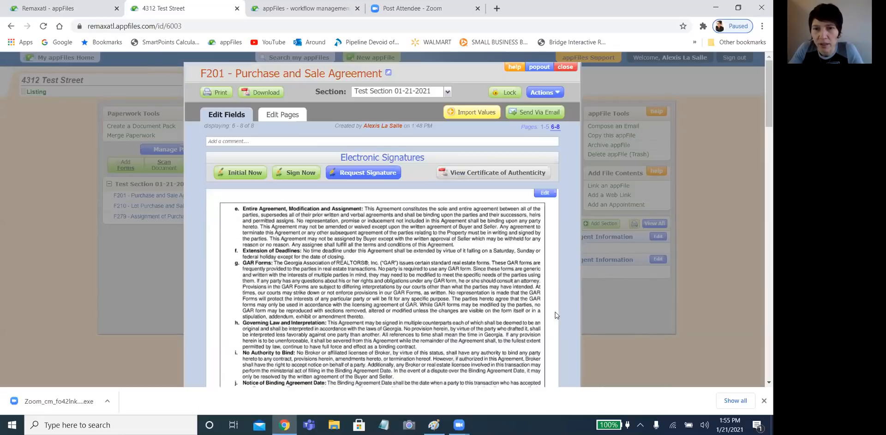
{"action": "scroll", "coordinate": [474, 268], "scroll_direction": "down", "scroll_amount": 15}
{"action": "scroll", "coordinate": [483, 243], "scroll_direction": "down", "scroll_amount": 12}
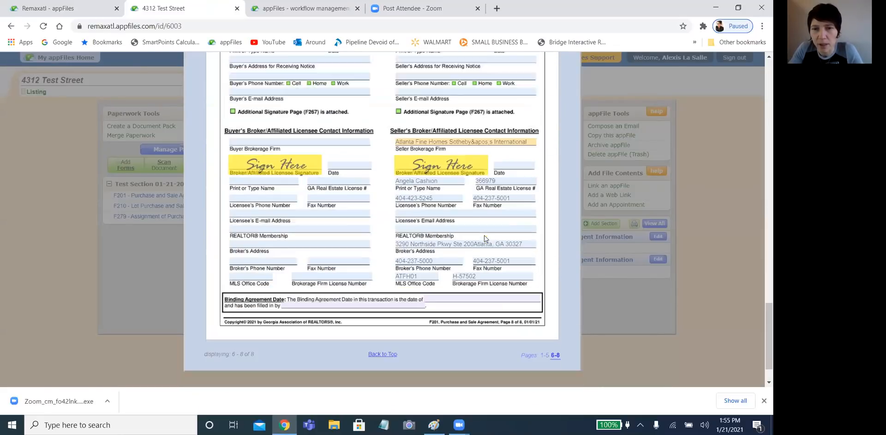
{"action": "scroll", "coordinate": [495, 236], "scroll_direction": "up", "scroll_amount": 6}
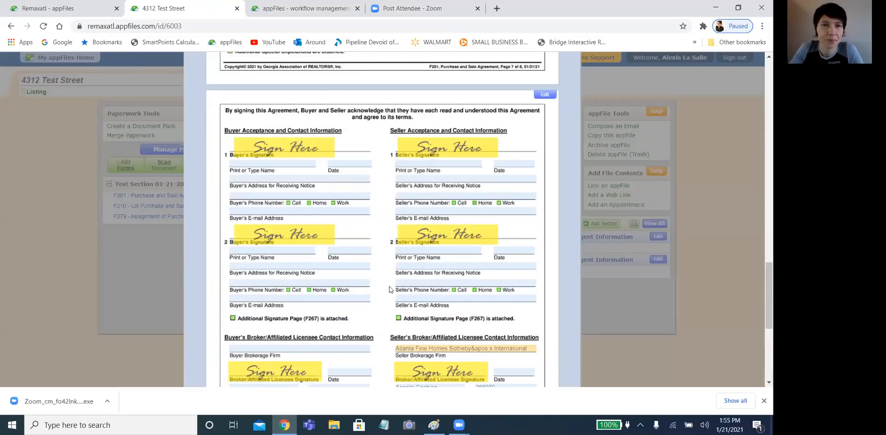
- Enter Buyer 1's printed name and the date 01/21/2021 on the signature page
{"action": "left_click", "coordinate": [283, 162]}
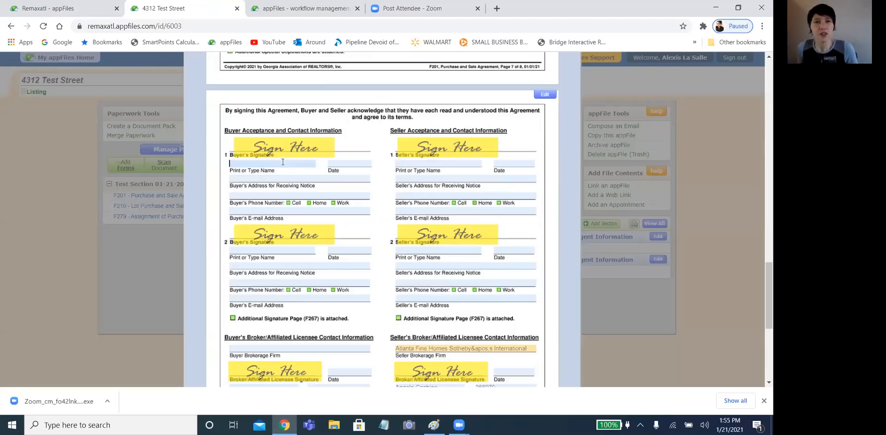
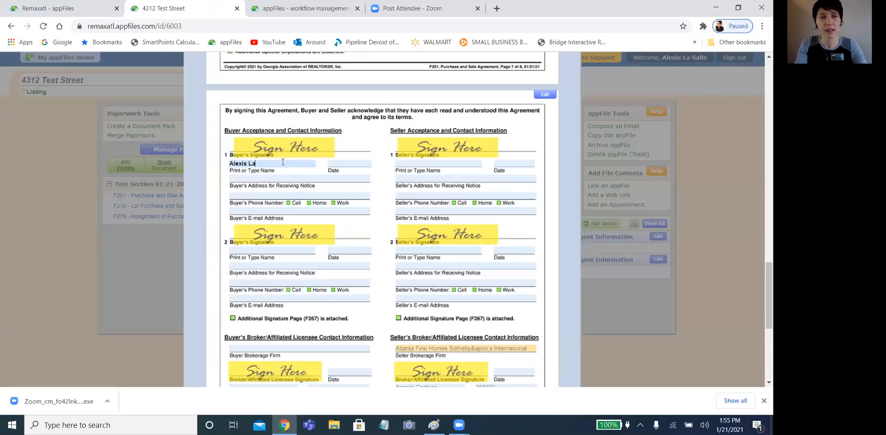
{"action": "key", "text": "Tab"}
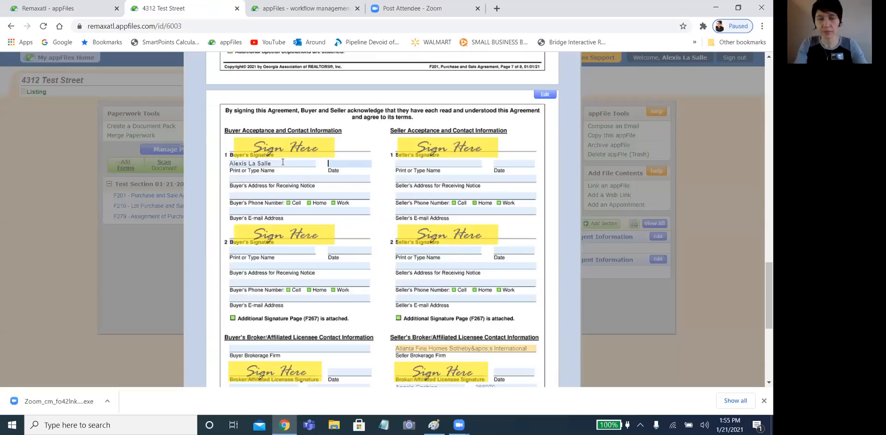
{"action": "type", "text": "01/21/2021"}
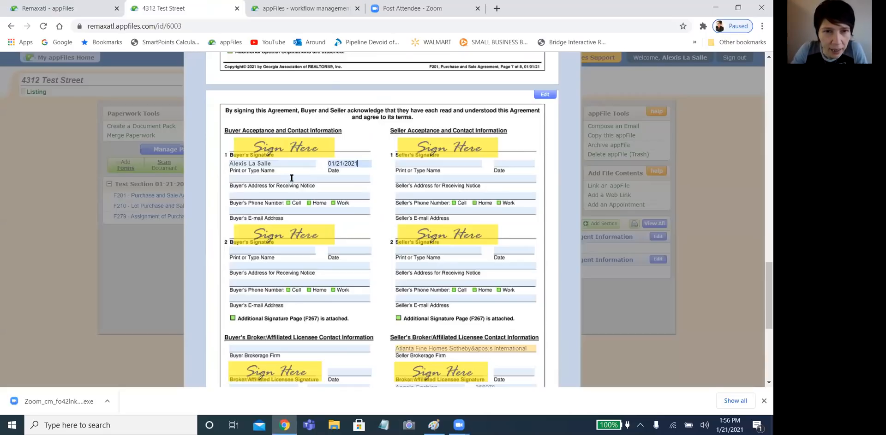
- Fill in the buyer's e-mail address in the Buyer's E-mail Address field
{"action": "left_click", "coordinate": [292, 178]}
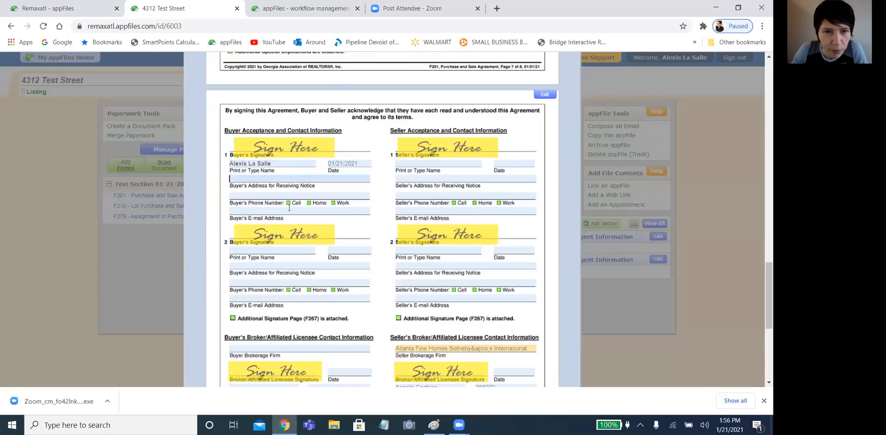
{"action": "left_click", "coordinate": [290, 210]}
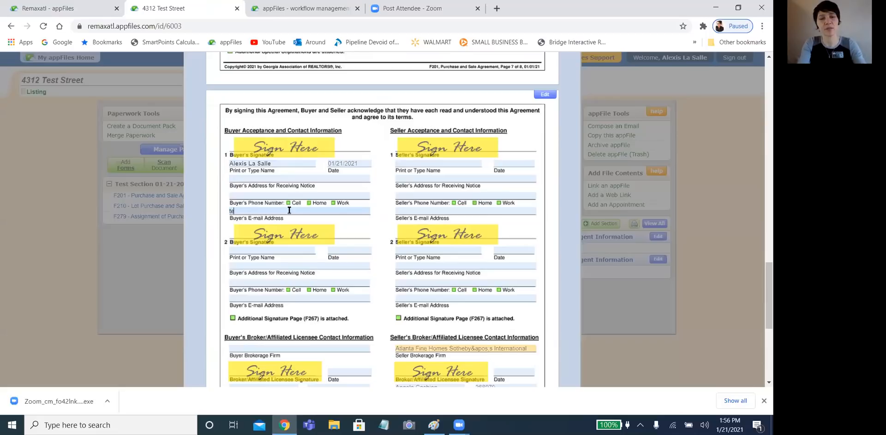
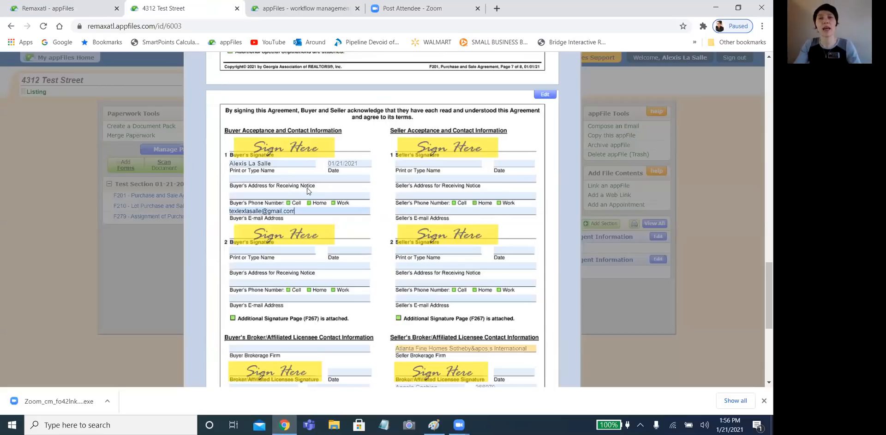
- Start a new signature request for the F201 agreement from the Request Signature options
{"action": "scroll", "coordinate": [307, 189], "scroll_direction": "up", "scroll_amount": 20}
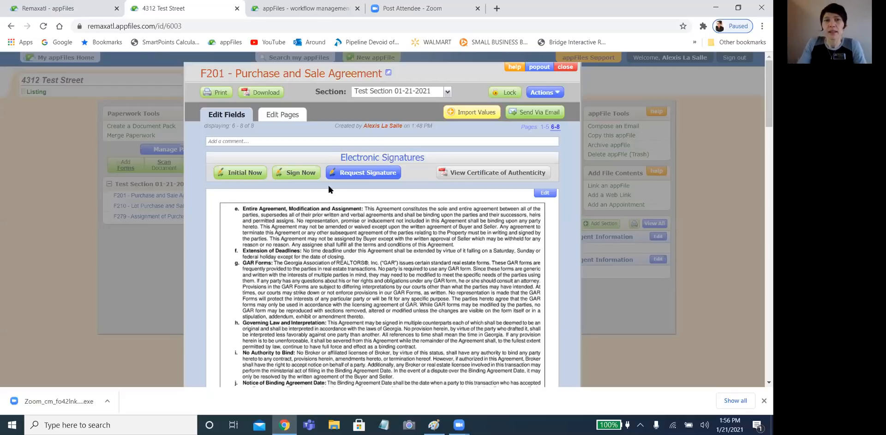
{"action": "left_click", "coordinate": [365, 174]}
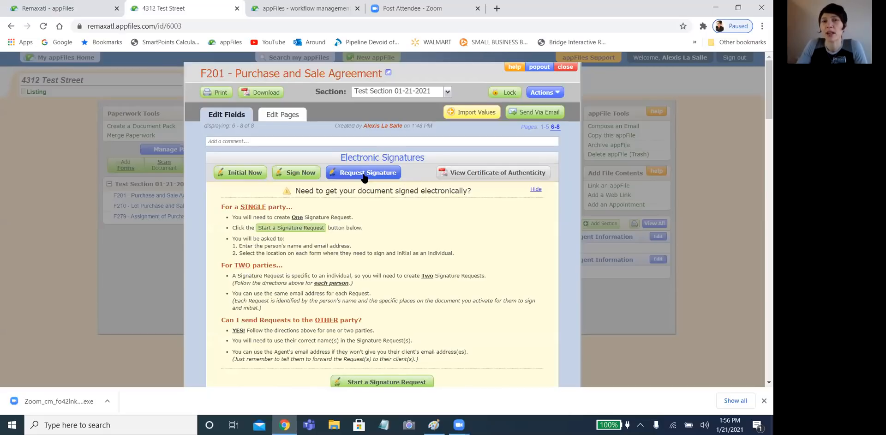
{"action": "scroll", "coordinate": [428, 239], "scroll_direction": "down", "scroll_amount": 2}
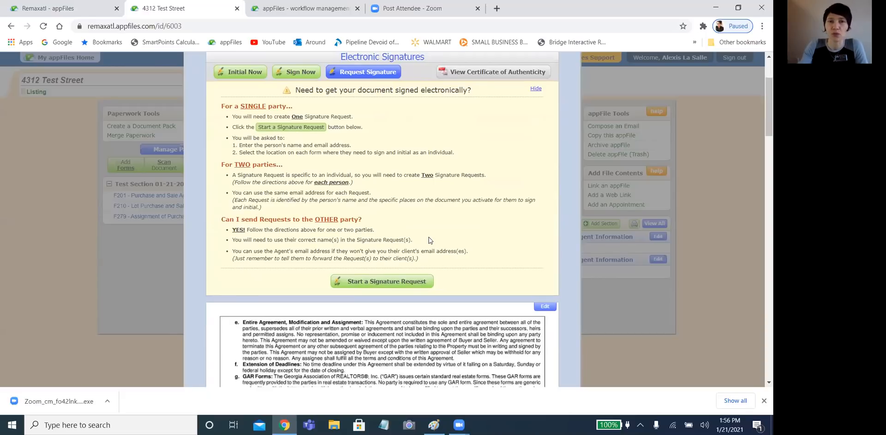
{"action": "left_click", "coordinate": [374, 284]}
{"action": "left_click", "coordinate": [365, 130]}
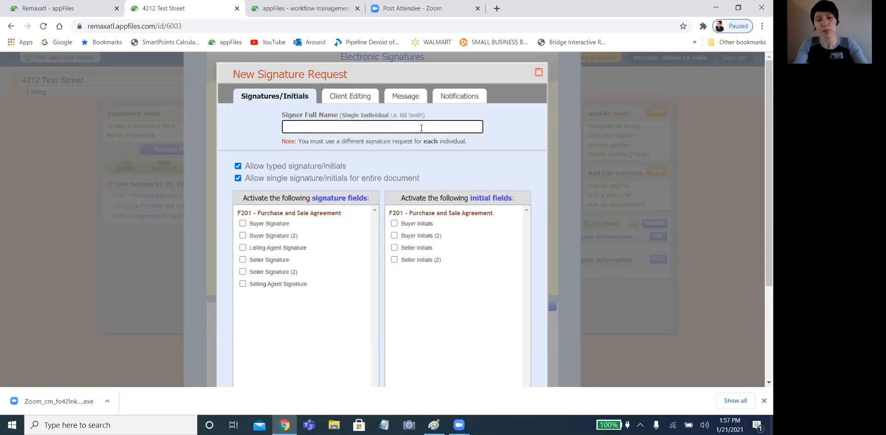
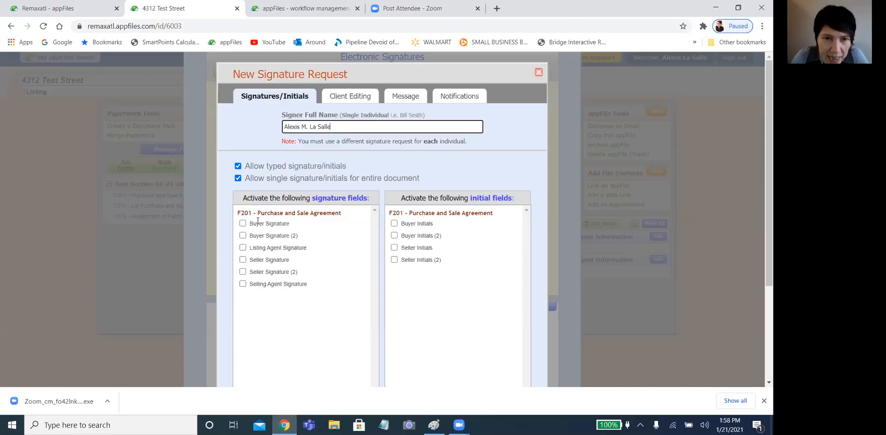
- Enter the client's full name as signer and activate the Buyer Signature and Buyer Initials fields
{"action": "left_click", "coordinate": [243, 223]}
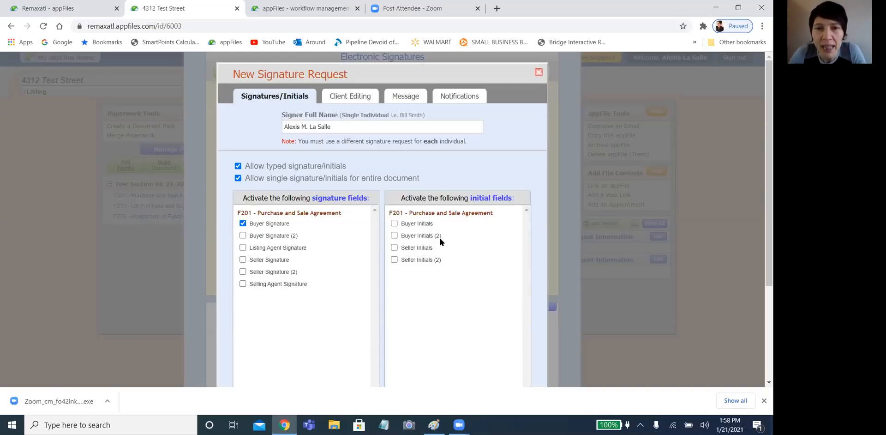
{"action": "left_click", "coordinate": [395, 223]}
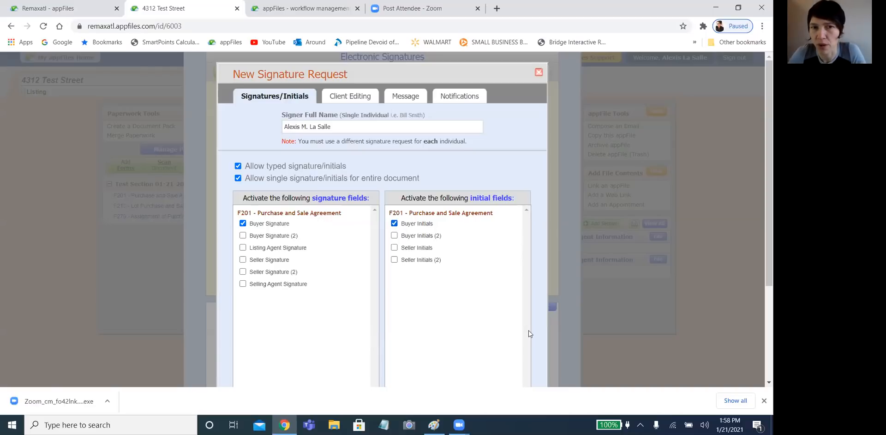
{"action": "scroll", "coordinate": [512, 303], "scroll_direction": "down", "scroll_amount": 3}
{"action": "left_click", "coordinate": [511, 304]}
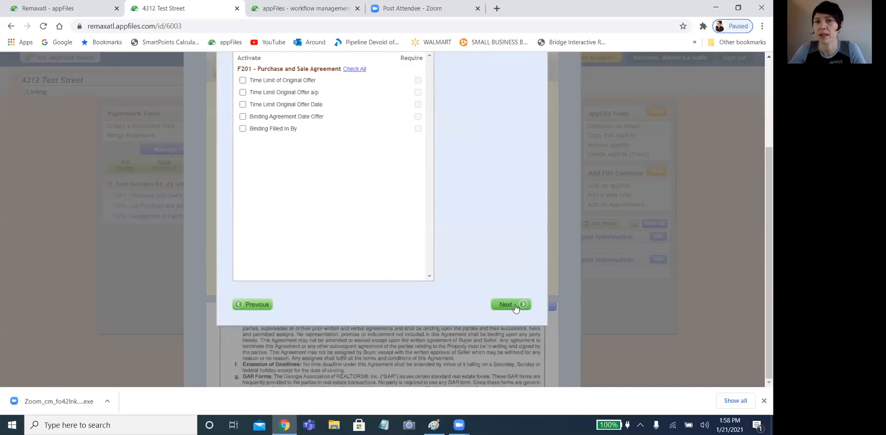
- Leave only Binding Agreement Date Offer and Binding Filled In By client-editable, both required
{"action": "scroll", "coordinate": [522, 223], "scroll_direction": "up", "scroll_amount": 3}
{"action": "scroll", "coordinate": [522, 223], "scroll_direction": "up", "scroll_amount": 1}
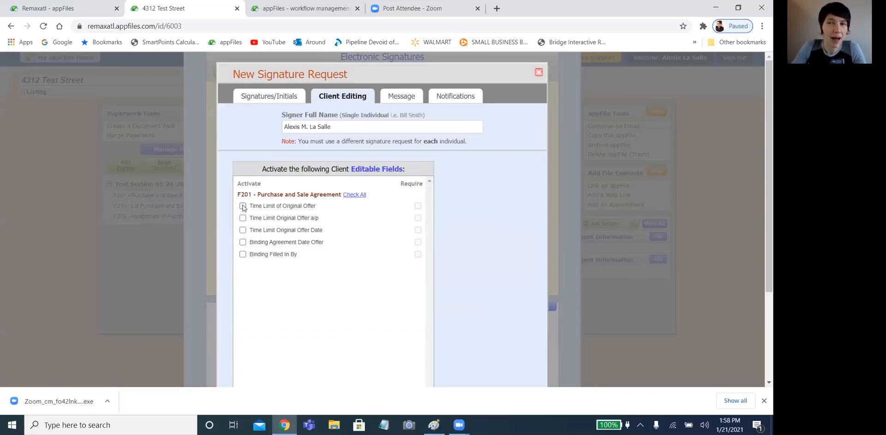
{"action": "left_click", "coordinate": [354, 196]}
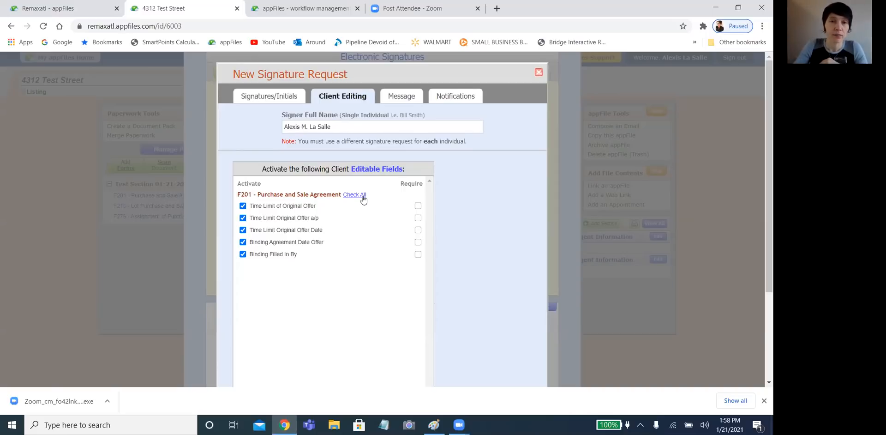
{"action": "left_click", "coordinate": [243, 206]}
{"action": "left_click", "coordinate": [242, 218]}
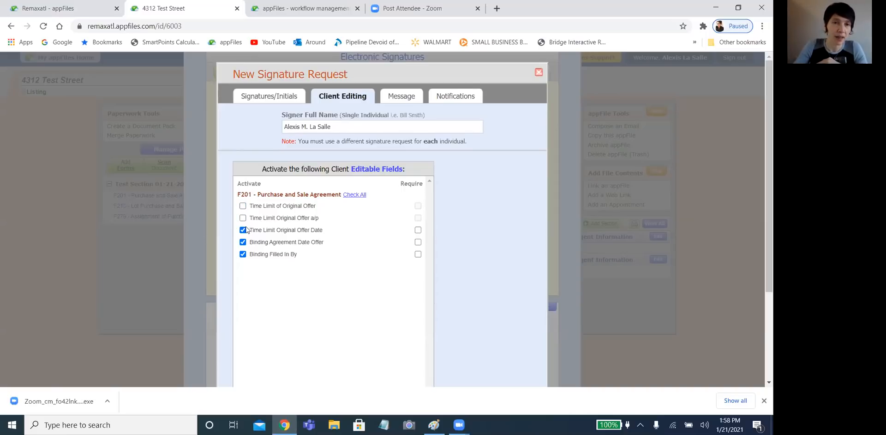
{"action": "left_click", "coordinate": [242, 230]}
{"action": "left_click", "coordinate": [242, 242]}
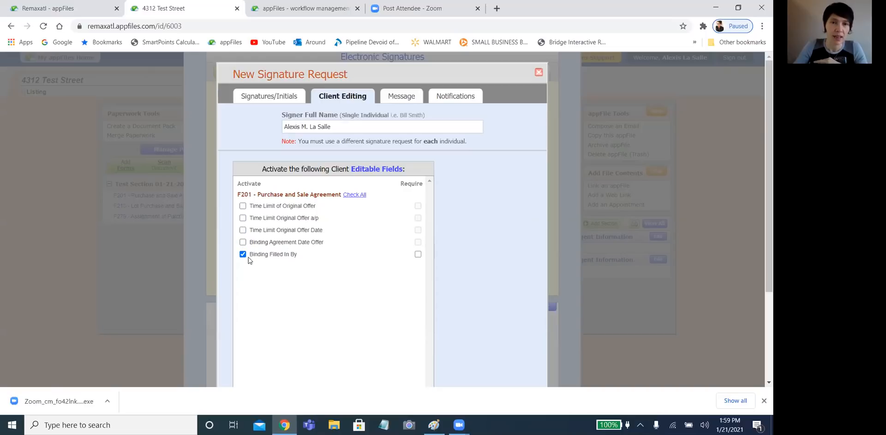
{"action": "left_click", "coordinate": [243, 242]}
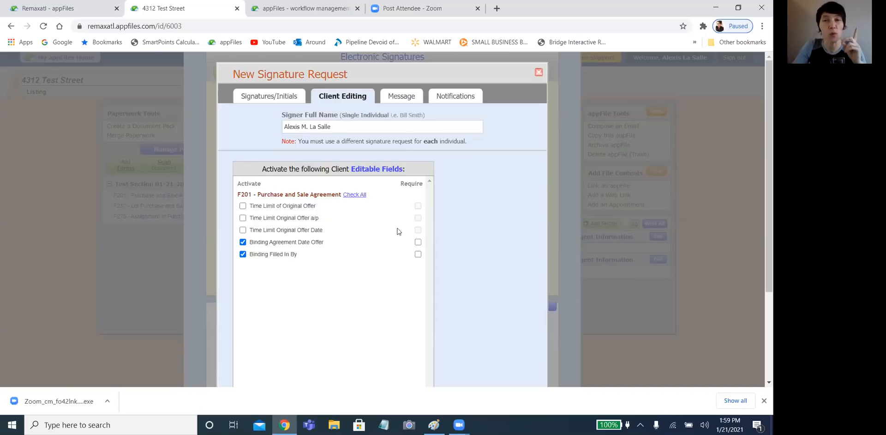
{"action": "left_click", "coordinate": [418, 243]}
{"action": "left_click", "coordinate": [418, 254]}
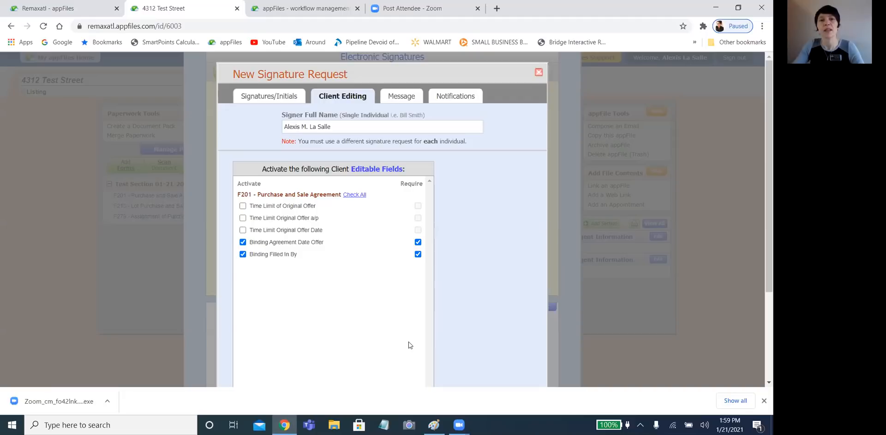
{"action": "scroll", "coordinate": [409, 344], "scroll_direction": "down", "scroll_amount": 3}
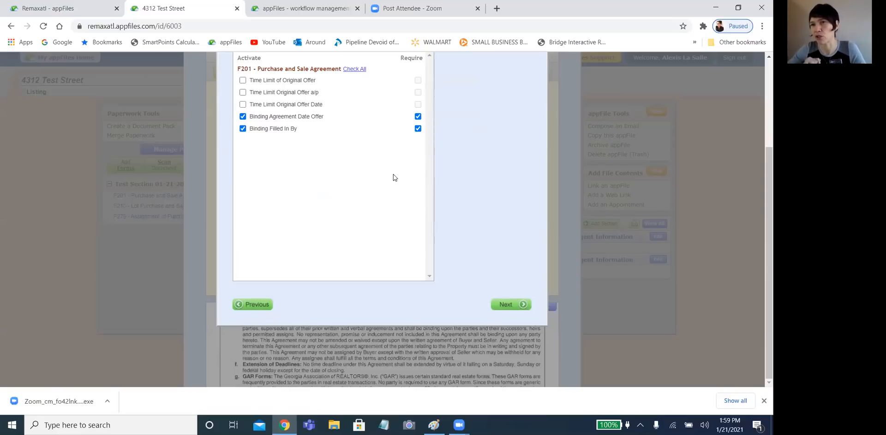
- On the Message step, enter the client's e-mail address as the recipient
{"action": "left_click", "coordinate": [514, 307]}
{"action": "scroll", "coordinate": [446, 192], "scroll_direction": "up", "scroll_amount": 1}
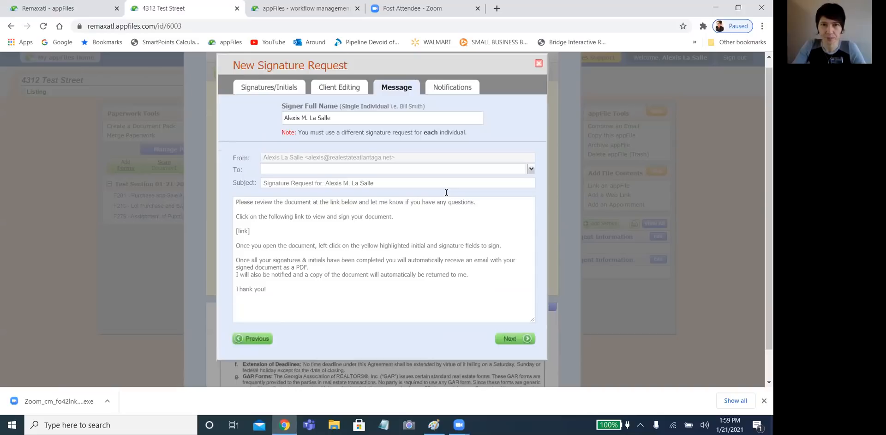
{"action": "scroll", "coordinate": [446, 192], "scroll_direction": "up", "scroll_amount": 1}
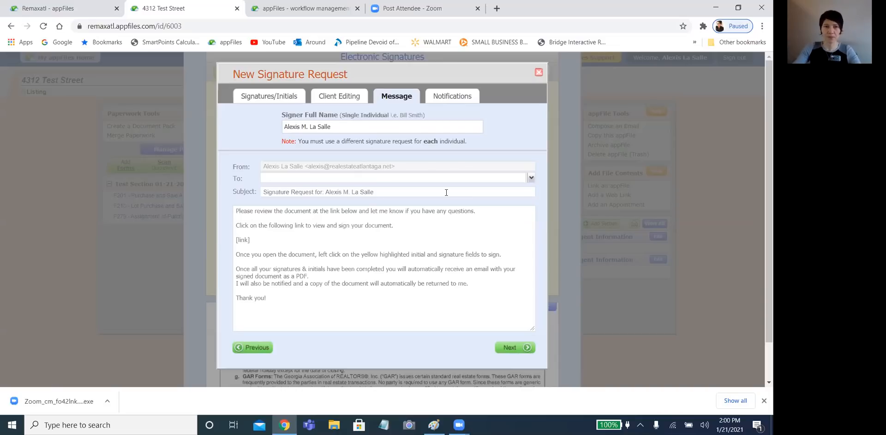
{"action": "left_click", "coordinate": [531, 179]}
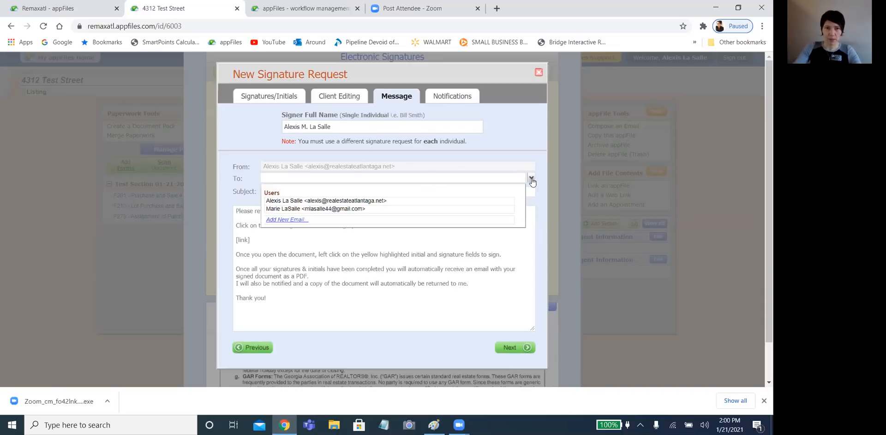
{"action": "left_click", "coordinate": [328, 180]}
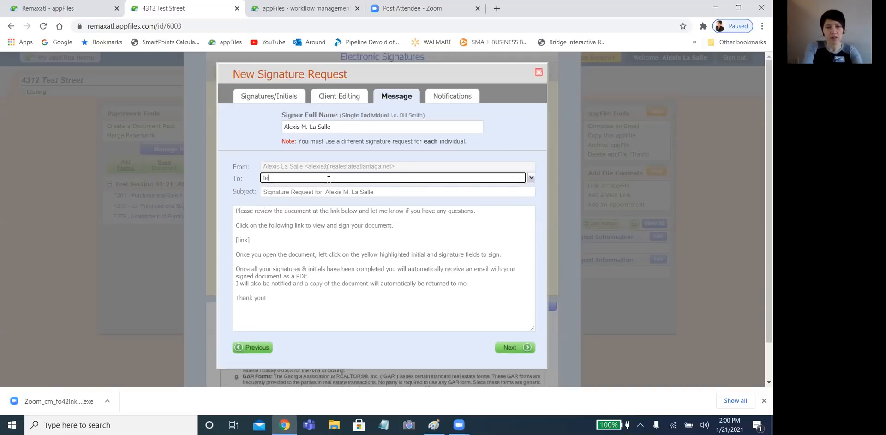
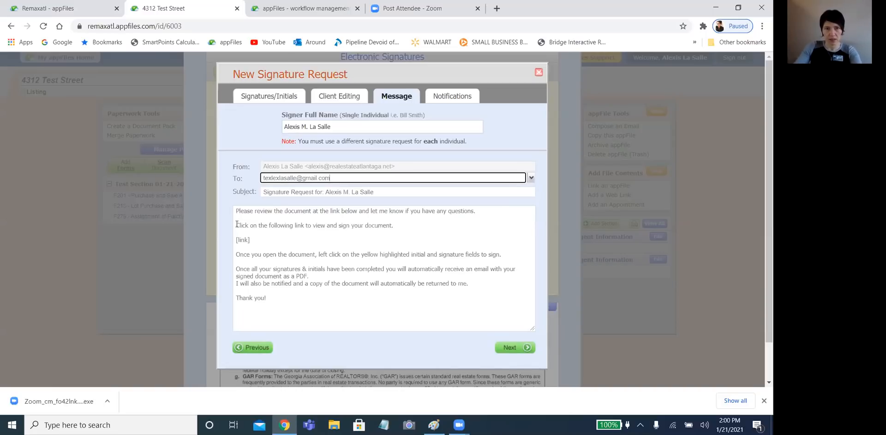
- Set the subject to 4312 Testerson Street and replace the opening paragraphs with a greeting and 'Please sign this document'
{"action": "triple_click", "coordinate": [289, 193]}
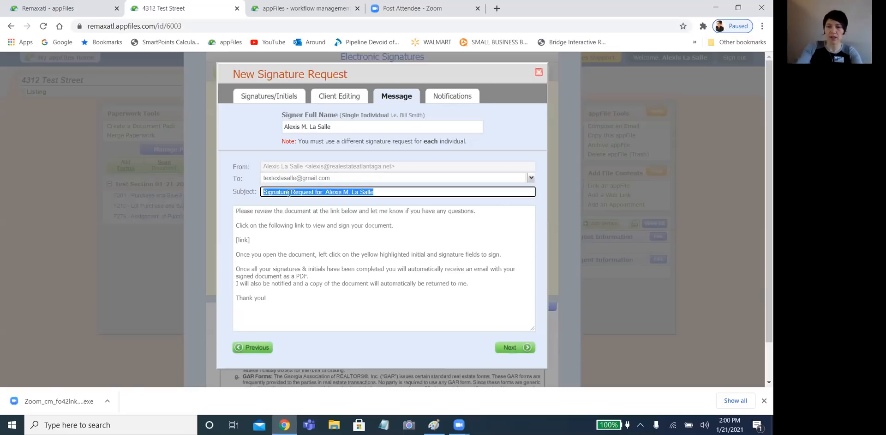
{"action": "type", "text": "43"}
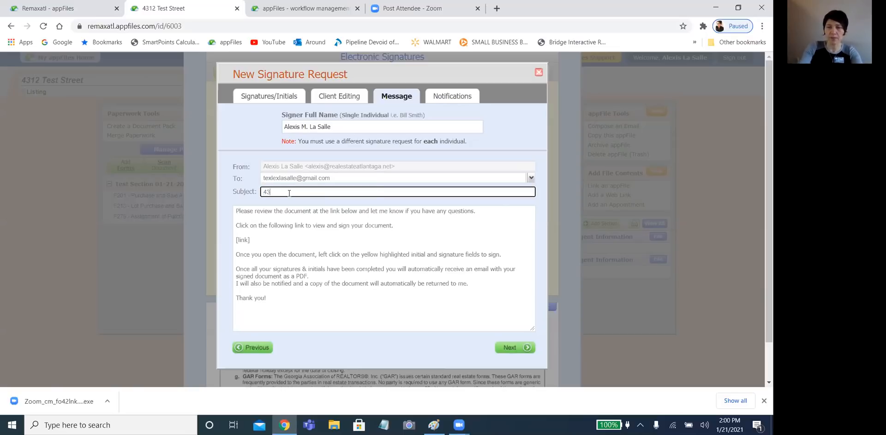
{"action": "type", "text": "12 Testerson Street"}
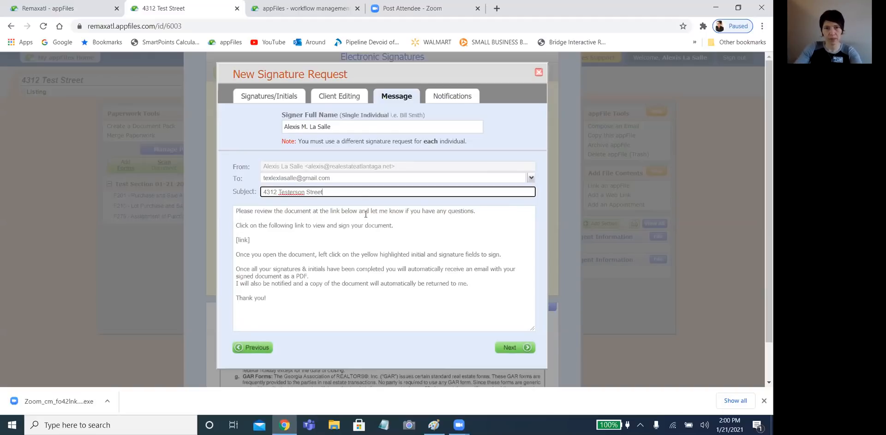
{"action": "left_click_drag", "start_coordinate": [395, 225], "coordinate": [209, 206]}
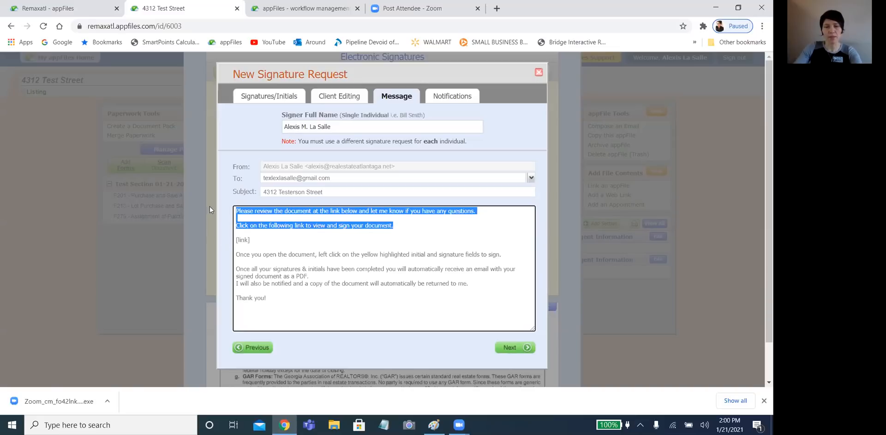
{"action": "key", "text": "BackSpace"}
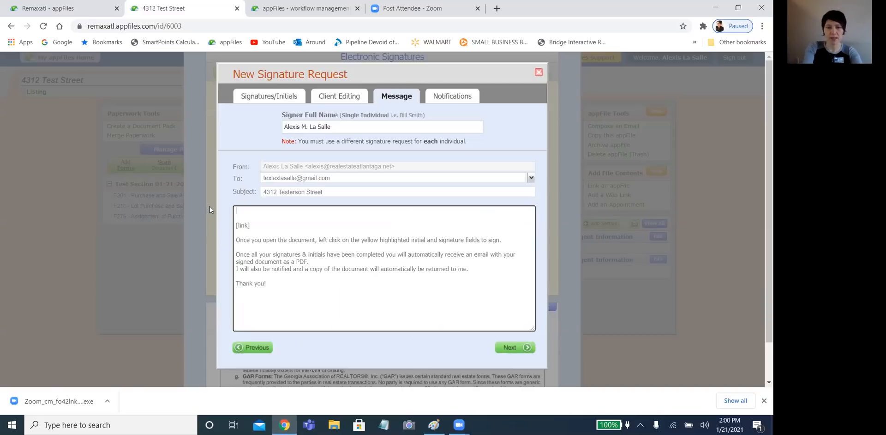
{"action": "type", "text": "HEy"}
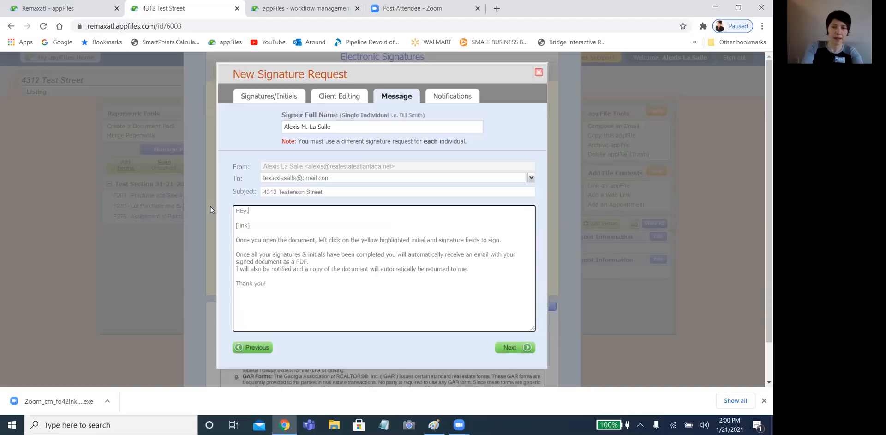
{"action": "type", "text": ","}
{"action": "key", "text": "Return"}
{"action": "type", "text": "Please "}
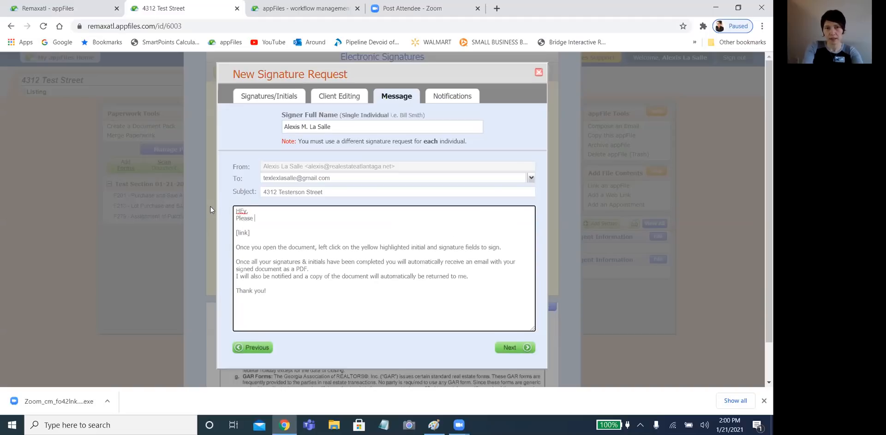
{"action": "type", "text": "sign this document!"}
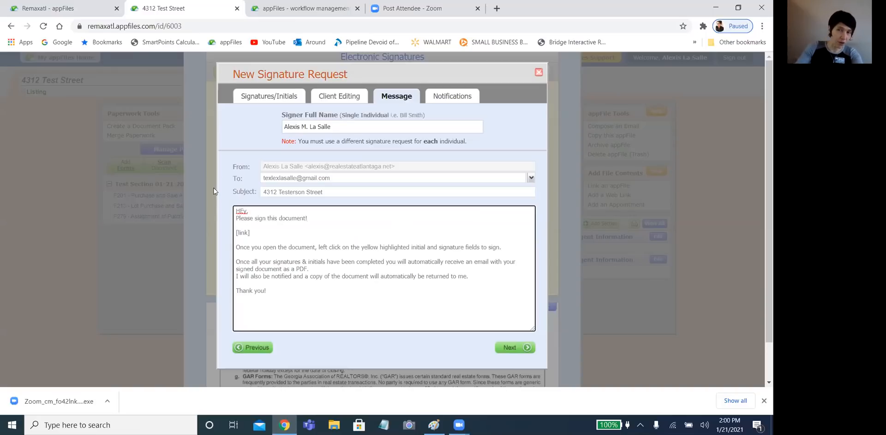
- Add a blank line after the greeting and correct its spelling to 'Hey,'
{"action": "left_click", "coordinate": [301, 209]}
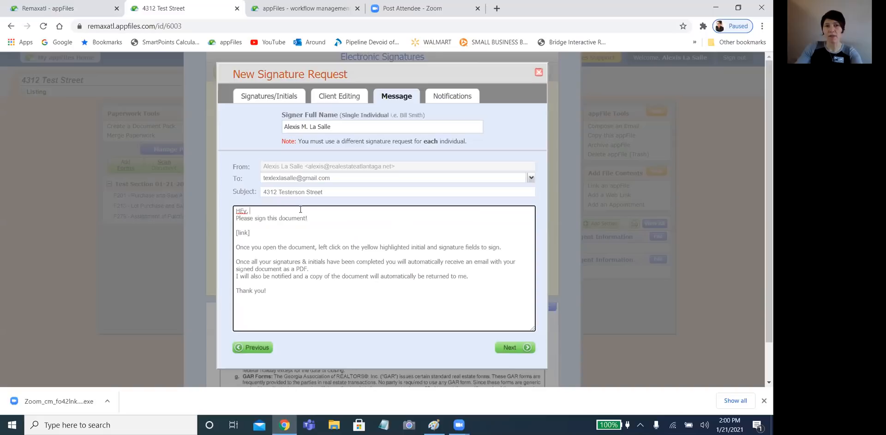
{"action": "key", "text": "Return"}
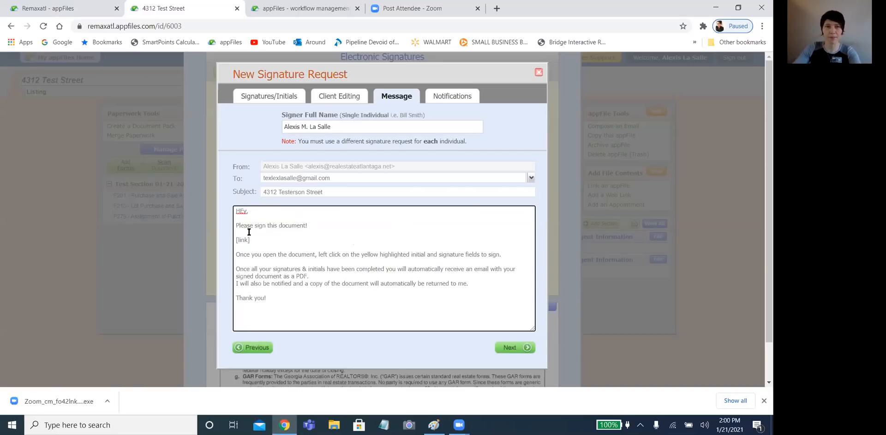
{"action": "right_click", "coordinate": [241, 211]}
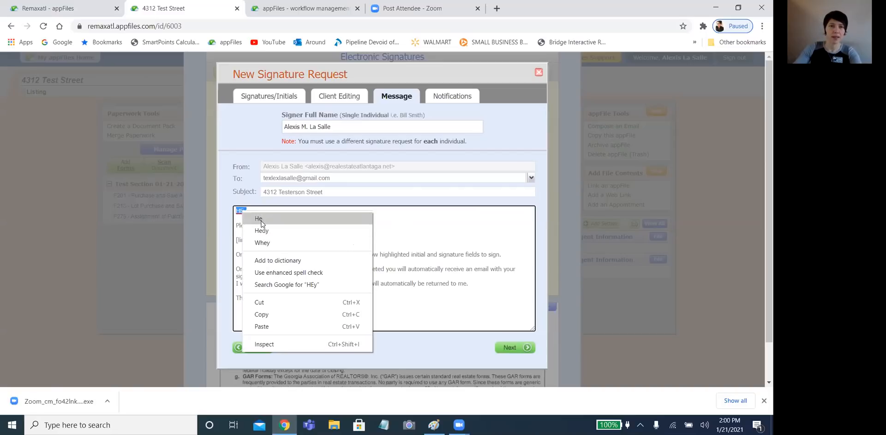
{"action": "left_click", "coordinate": [261, 230]}
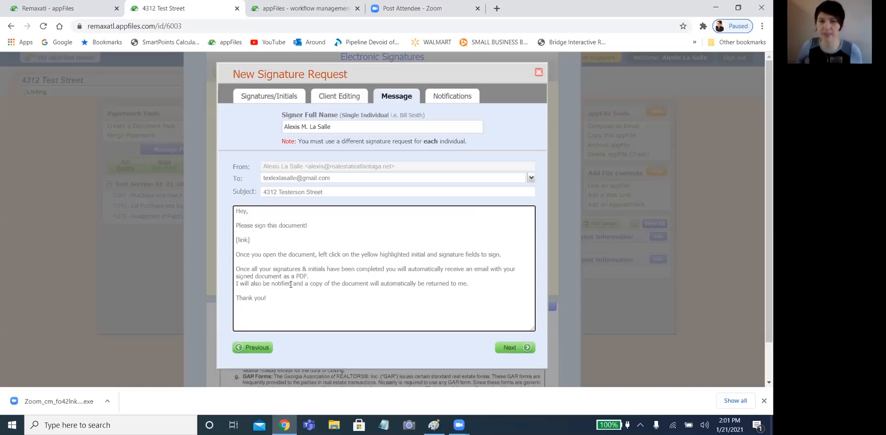
{"action": "left_click", "coordinate": [511, 348]}
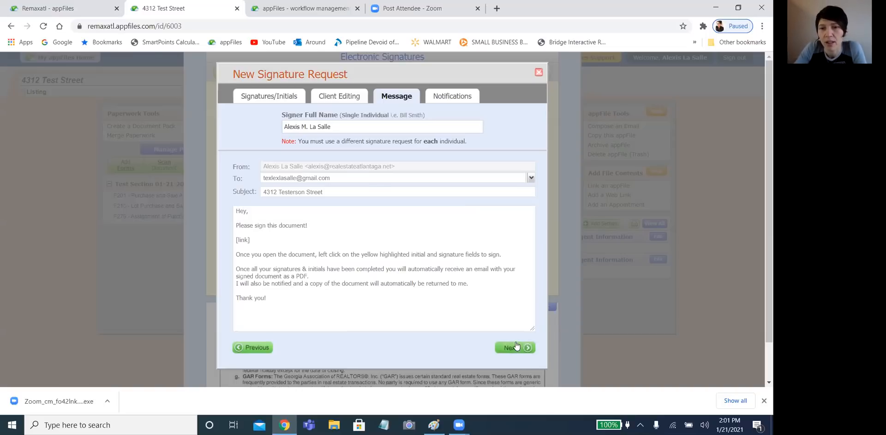
- Keep both users notified on completion and submit the signature request
{"action": "scroll", "coordinate": [480, 266], "scroll_direction": "down", "scroll_amount": 1}
{"action": "scroll", "coordinate": [489, 268], "scroll_direction": "up", "scroll_amount": 1}
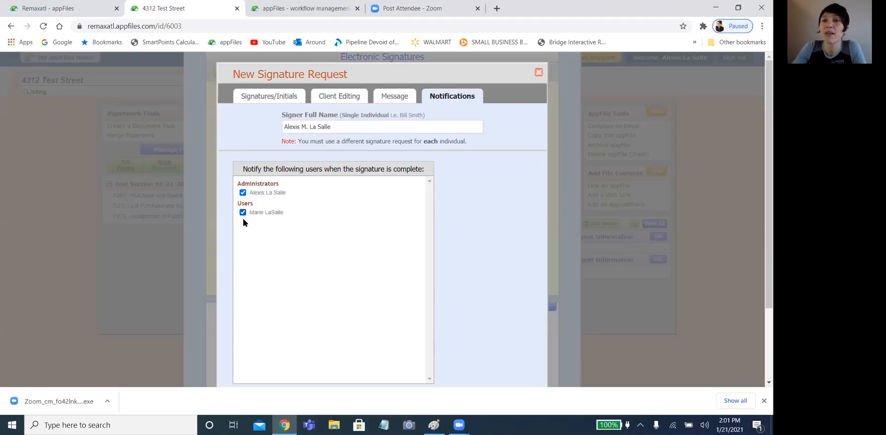
{"action": "scroll", "coordinate": [358, 347], "scroll_direction": "down", "scroll_amount": 2}
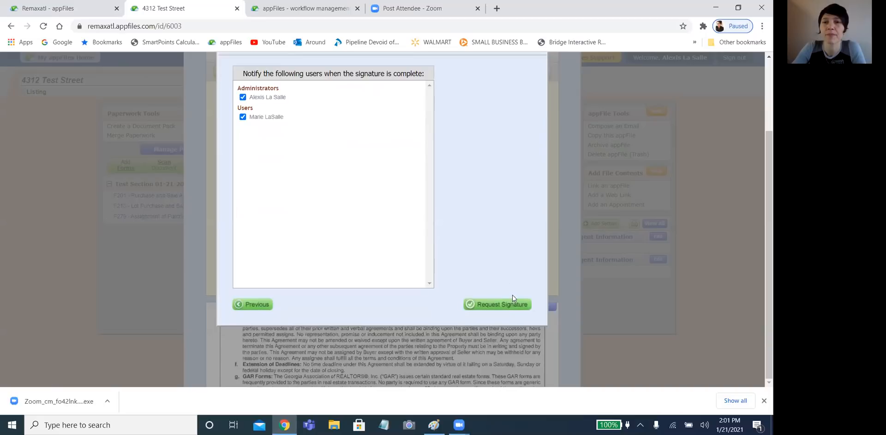
{"action": "left_click", "coordinate": [503, 304]}
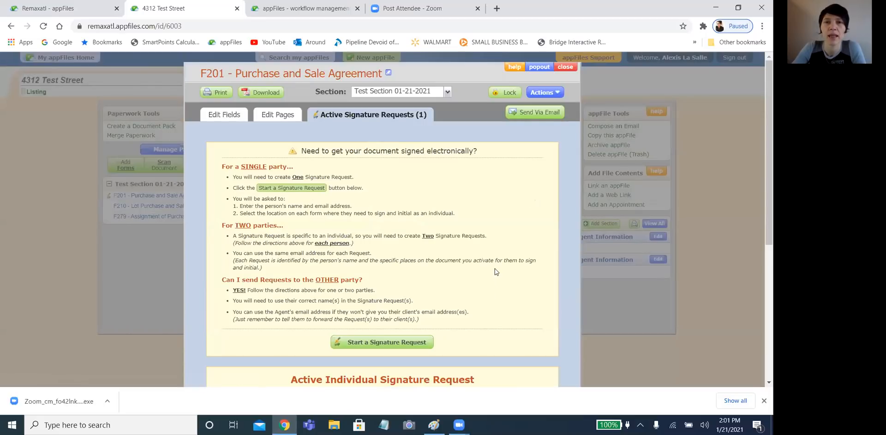
- Review the active request's details: created Jan 21, 2021, 2:01 PM, link status Not Visited
{"action": "scroll", "coordinate": [495, 270], "scroll_direction": "down", "scroll_amount": 1}
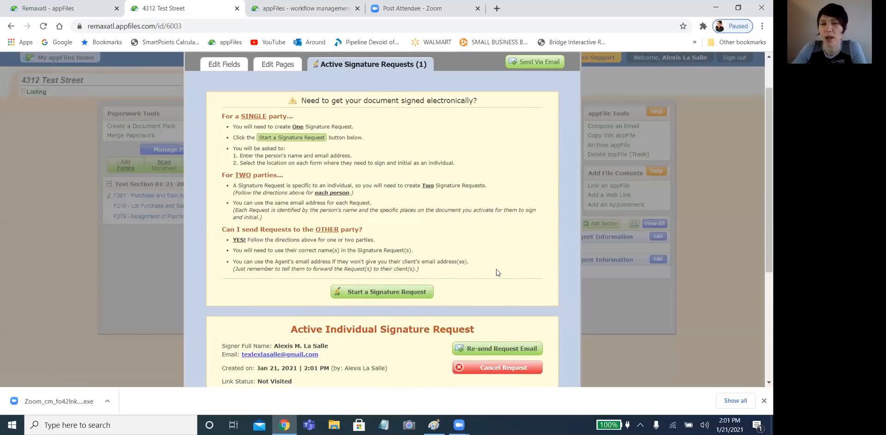
{"action": "scroll", "coordinate": [495, 271], "scroll_direction": "down", "scroll_amount": 3}
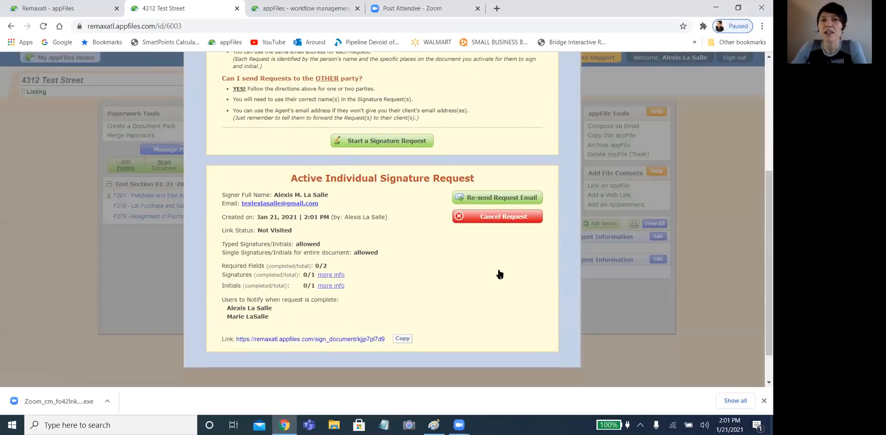
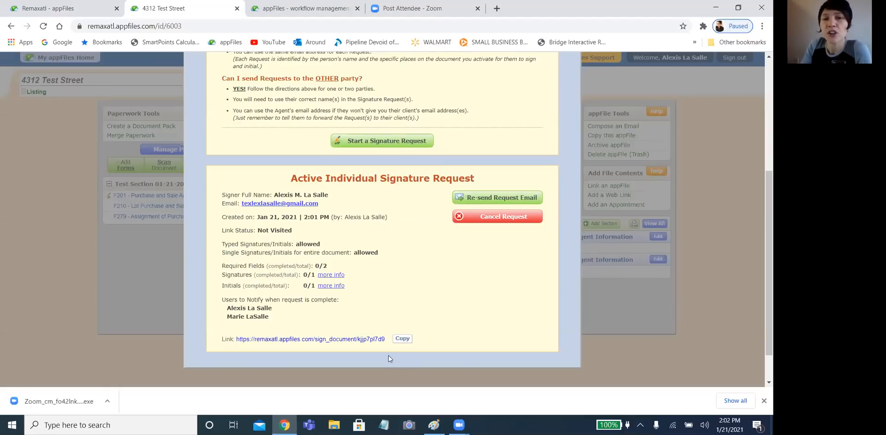
- Copy the active request's signing link and dismiss the 'Copied!' confirmation
{"action": "left_click", "coordinate": [408, 337]}
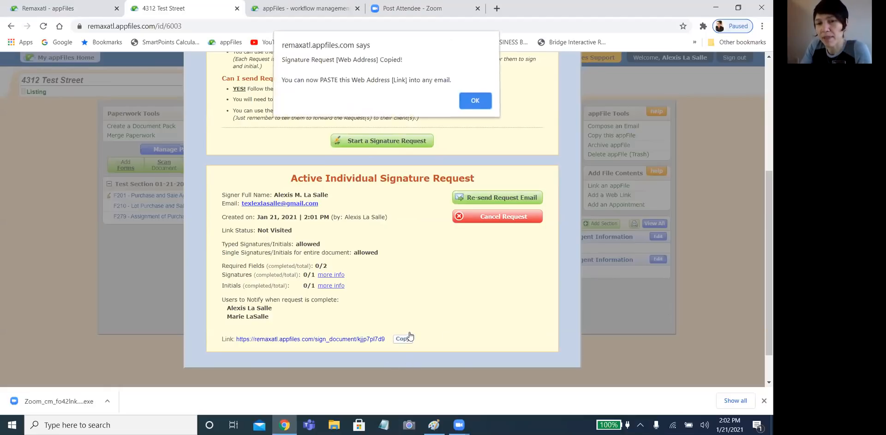
{"action": "left_click", "coordinate": [483, 103]}
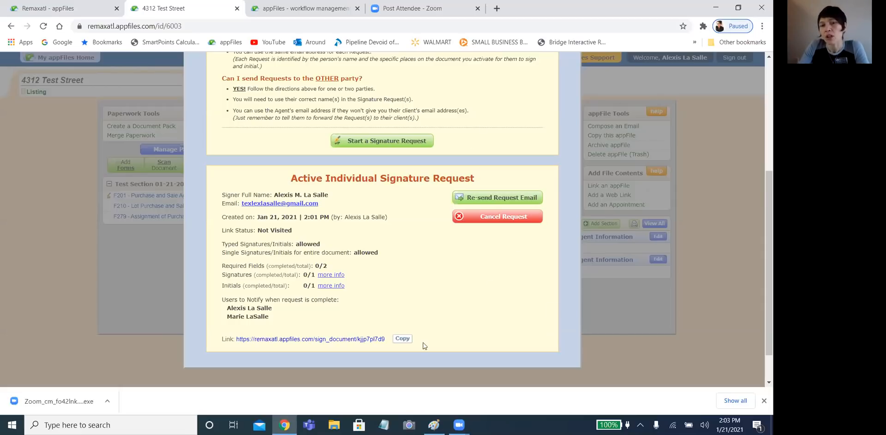
{"action": "scroll", "coordinate": [361, 233], "scroll_direction": "up", "scroll_amount": 3}
{"action": "scroll", "coordinate": [360, 232], "scroll_direction": "up", "scroll_amount": 1}
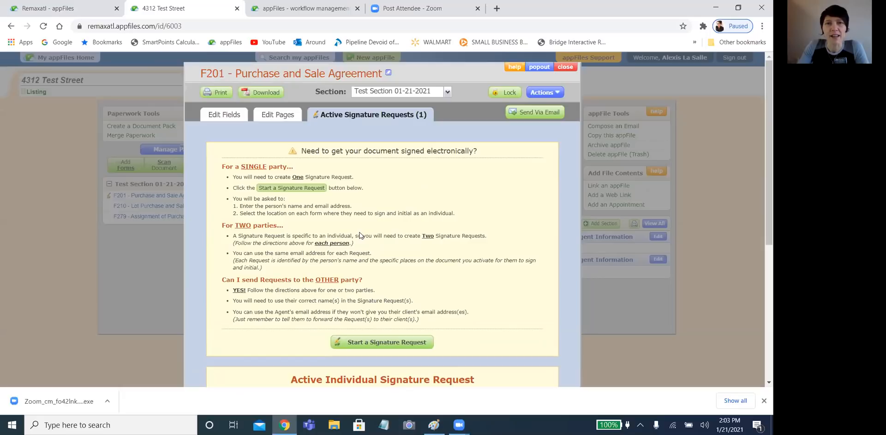